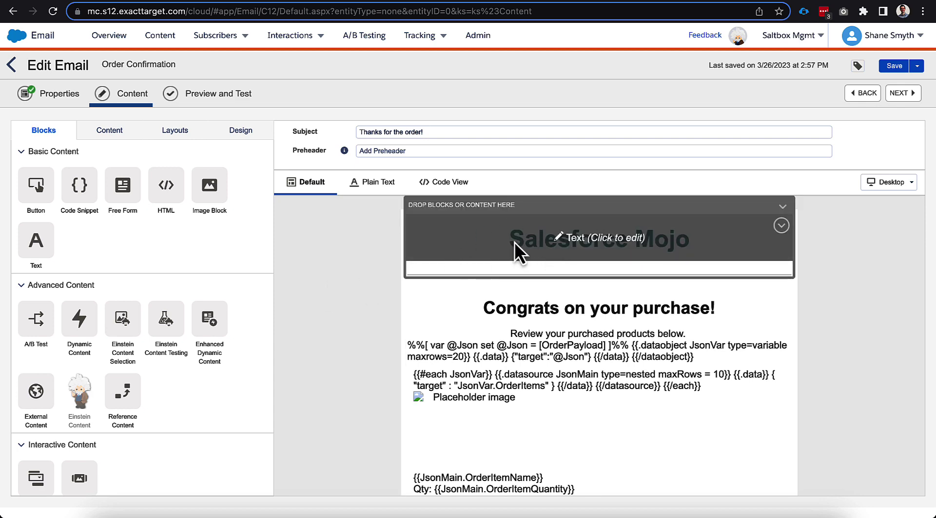
Look over the order confirmation email's layout, and open its Code Snippet block to read the code
{"action": "scroll", "coordinate": [361, 318], "scroll_direction": "down", "scroll_amount": 3}
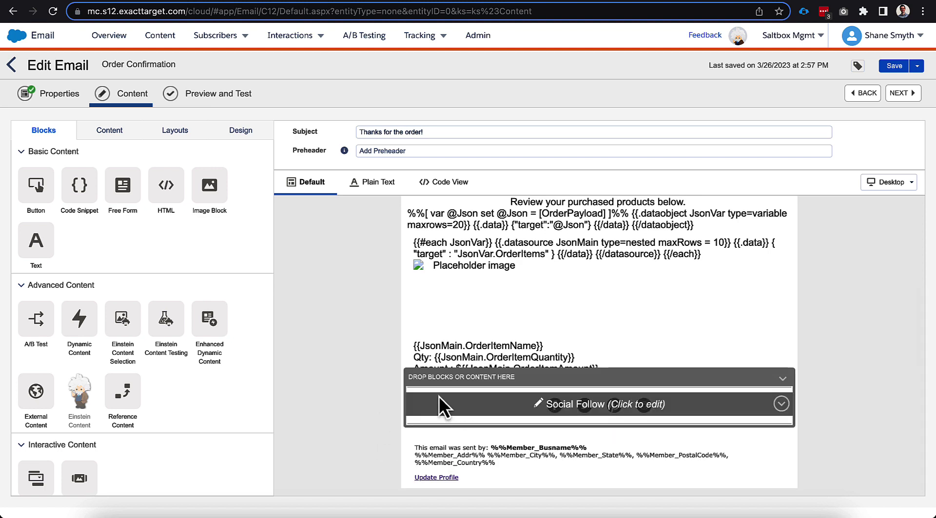
{"action": "scroll", "coordinate": [370, 393], "scroll_direction": "up", "scroll_amount": 2}
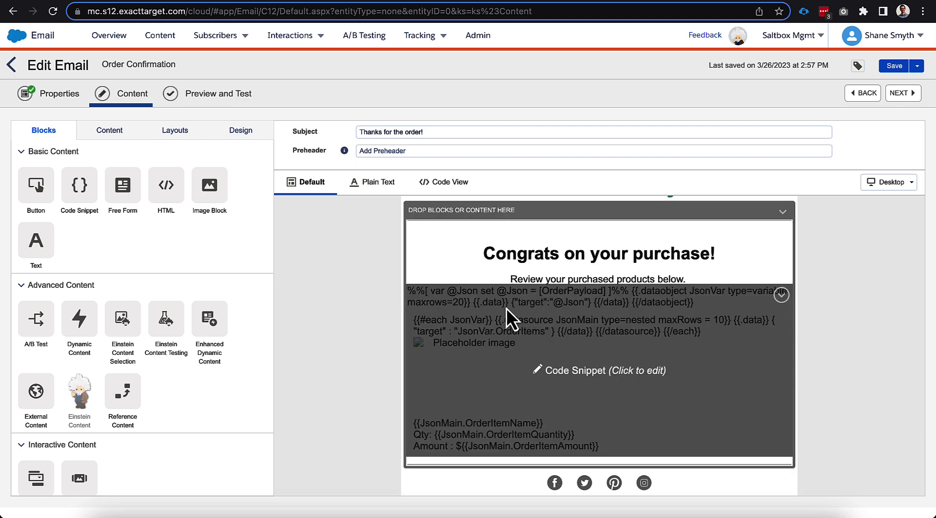
{"action": "left_click", "coordinate": [519, 379]}
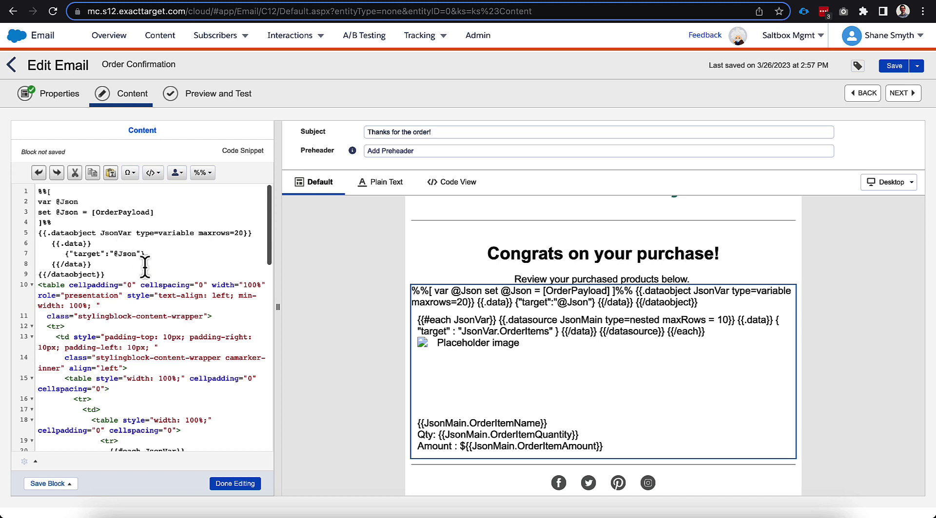
{"action": "scroll", "coordinate": [146, 268], "scroll_direction": "down", "scroll_amount": 3}
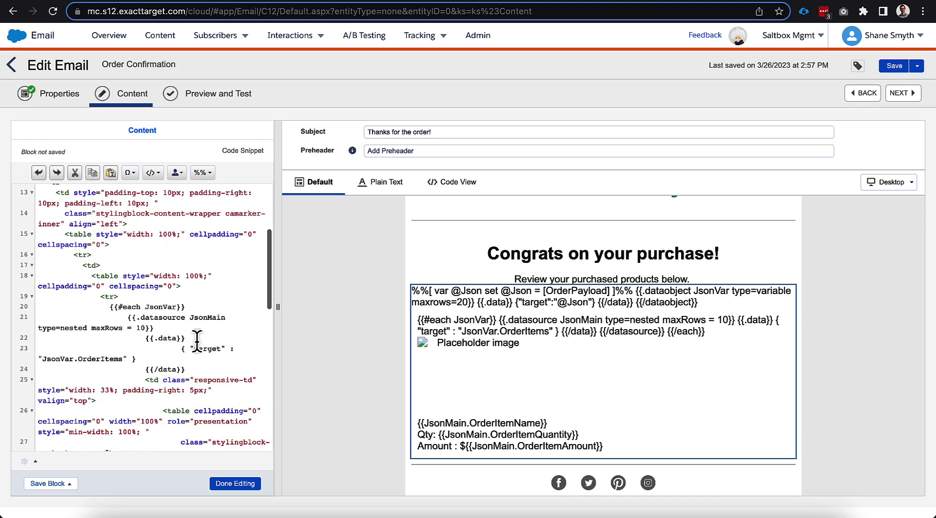
{"action": "scroll", "coordinate": [201, 351], "scroll_direction": "down", "scroll_amount": 1}
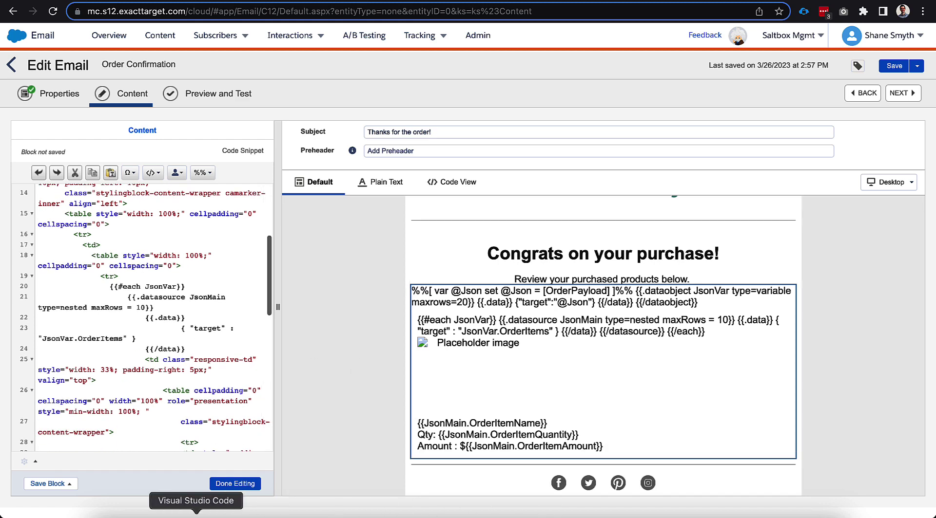
{"action": "left_click", "coordinate": [197, 516]}
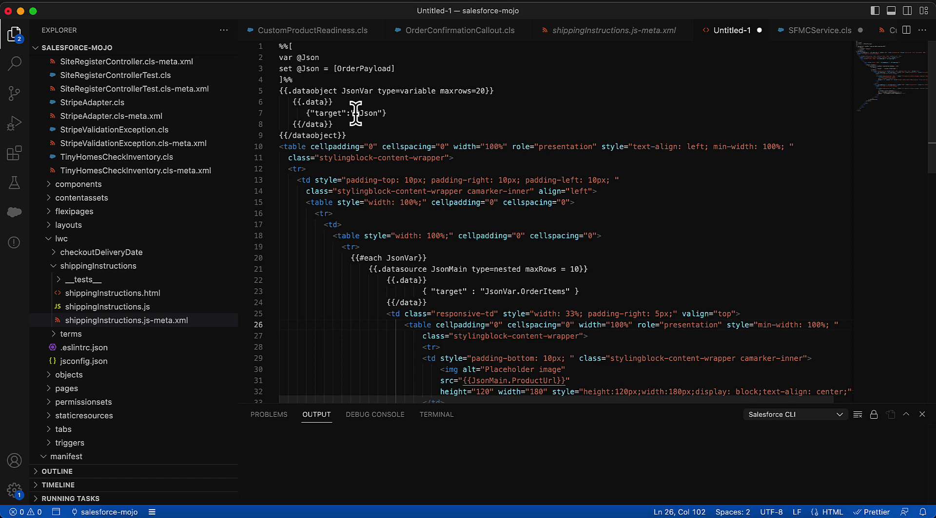
{"action": "left_click_drag", "start_coordinate": [314, 81], "coordinate": [275, 48]}
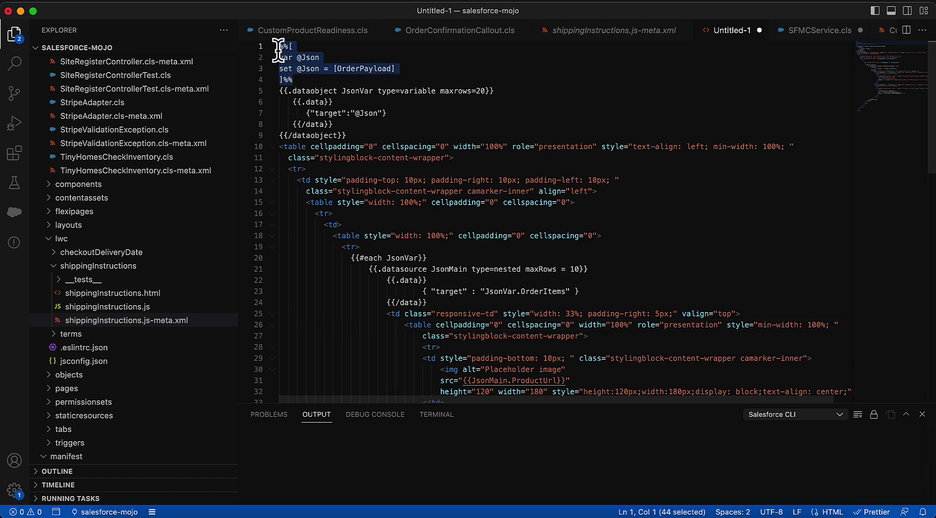
{"action": "double_click", "coordinate": [361, 69]}
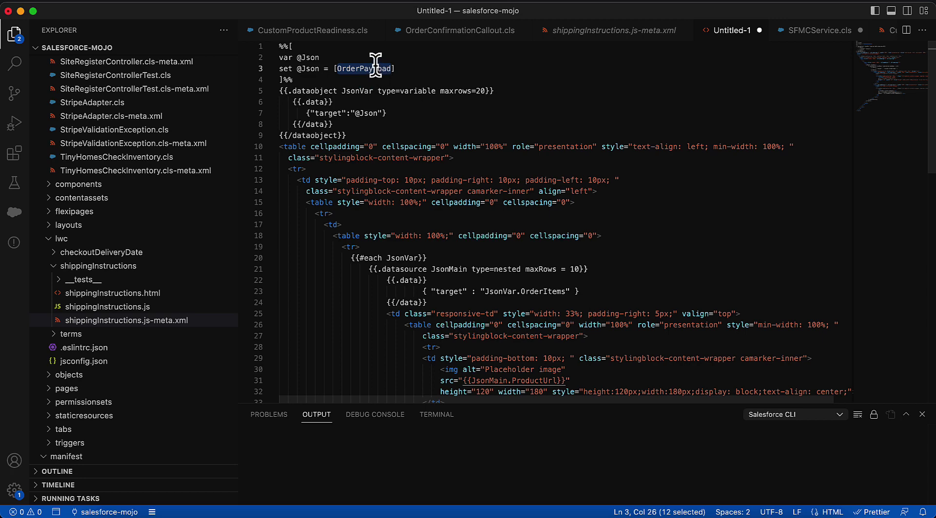
{"action": "double_click", "coordinate": [307, 68]}
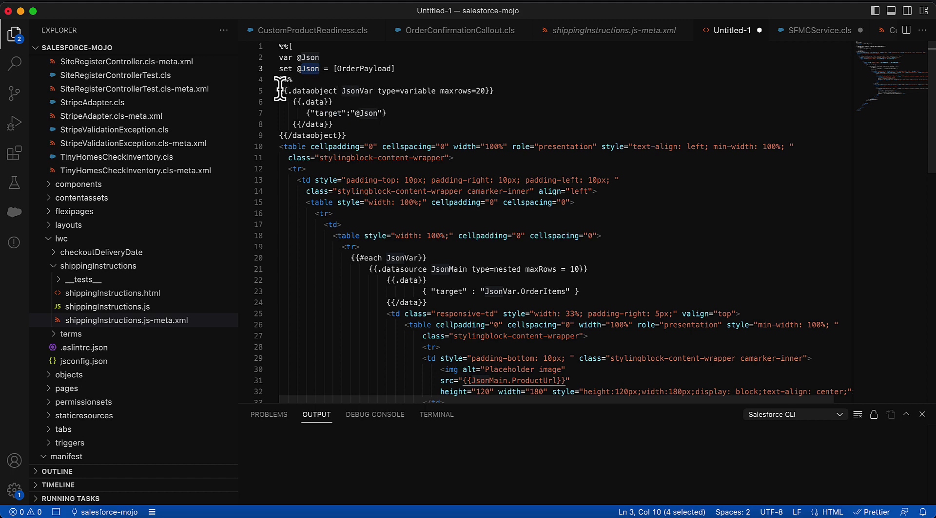
{"action": "left_click_drag", "start_coordinate": [279, 90], "coordinate": [358, 136]}
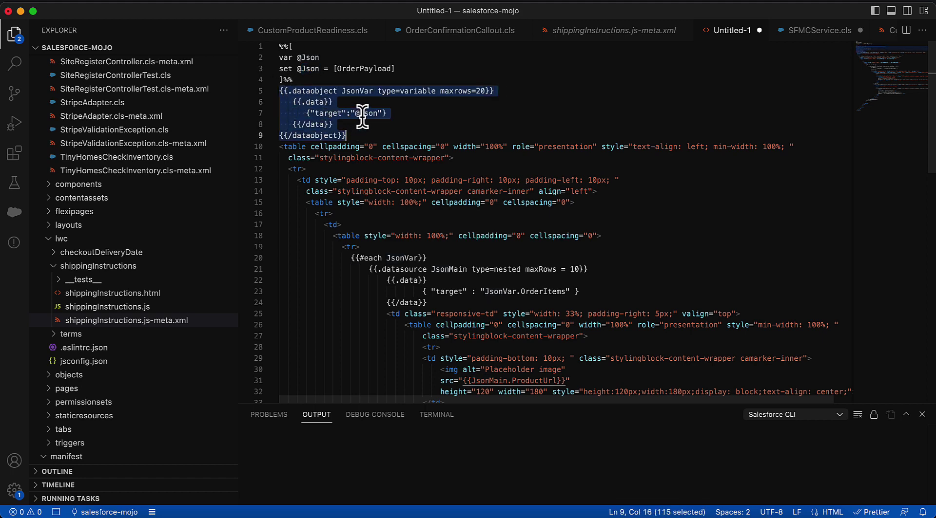
{"action": "double_click", "coordinate": [364, 113]}
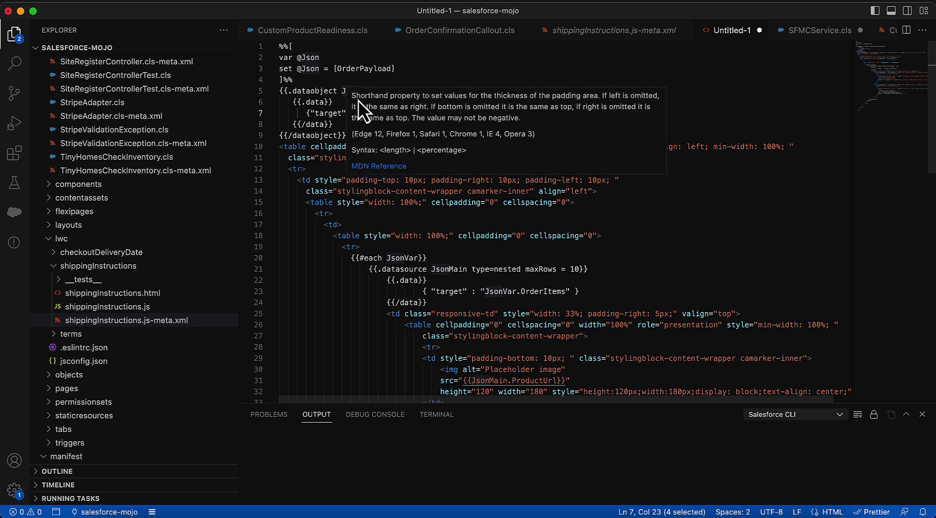
{"action": "double_click", "coordinate": [351, 90]}
Examine the full {{#each JsonVar}} loop, including its nested JsonMain datasource and the item table markup
{"action": "scroll", "coordinate": [376, 168], "scroll_direction": "down", "scroll_amount": 2}
{"action": "scroll", "coordinate": [376, 168], "scroll_direction": "down", "scroll_amount": 2}
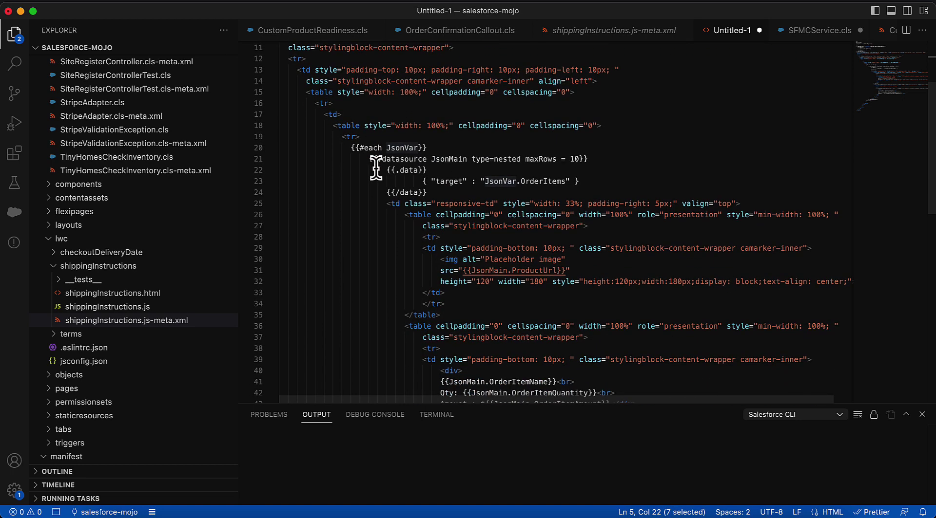
{"action": "left_click_drag", "start_coordinate": [350, 147], "coordinate": [391, 304]}
{"action": "scroll", "coordinate": [367, 188], "scroll_direction": "down", "scroll_amount": 5}
{"action": "scroll", "coordinate": [403, 229], "scroll_direction": "up", "scroll_amount": 6}
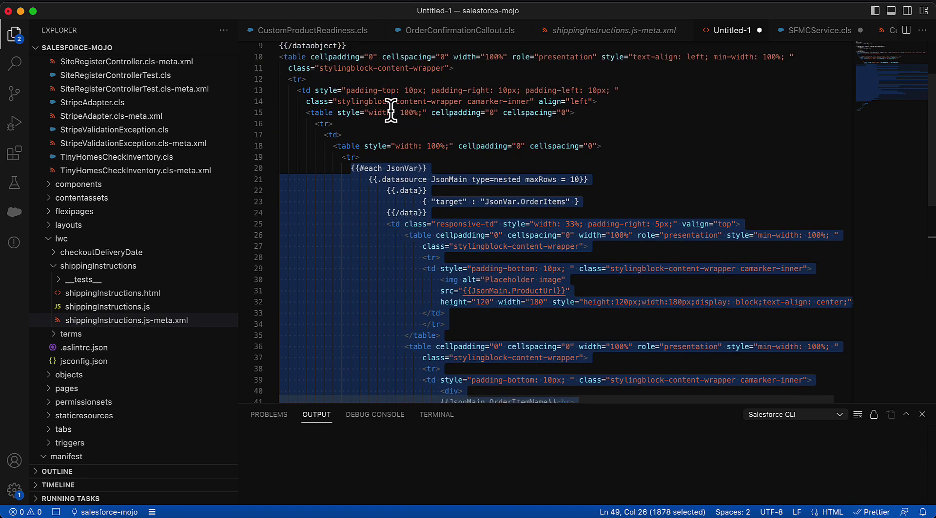
{"action": "scroll", "coordinate": [388, 111], "scroll_direction": "up", "scroll_amount": 1}
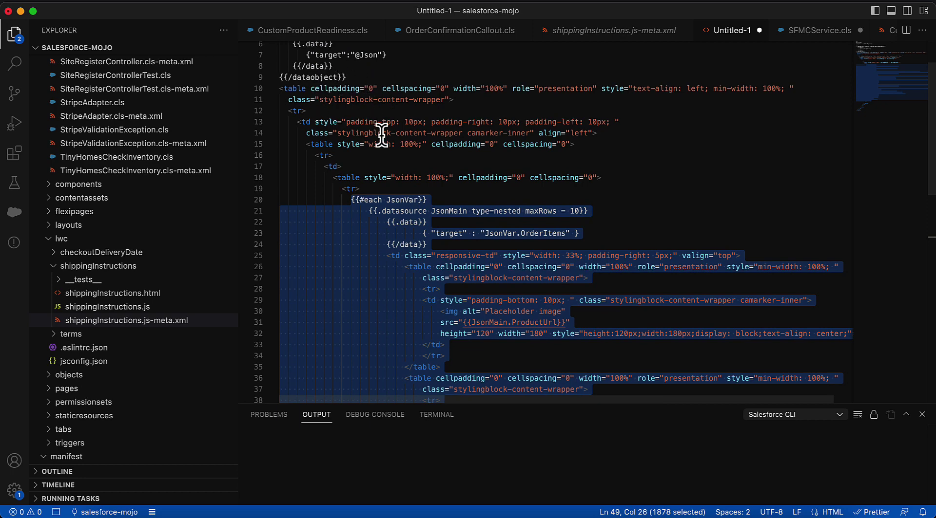
{"action": "scroll", "coordinate": [385, 159], "scroll_direction": "down", "scroll_amount": 1}
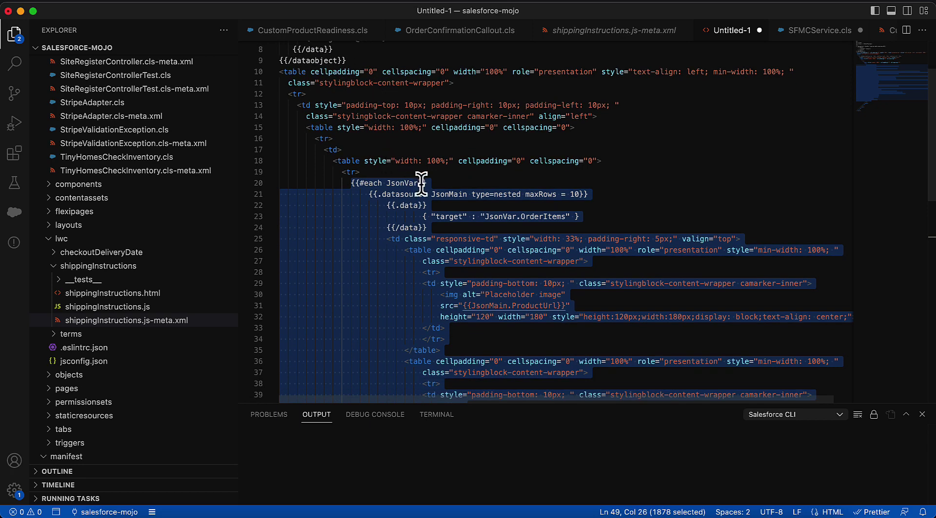
{"action": "scroll", "coordinate": [422, 184], "scroll_direction": "down", "scroll_amount": 3}
{"action": "scroll", "coordinate": [400, 162], "scroll_direction": "down", "scroll_amount": 1}
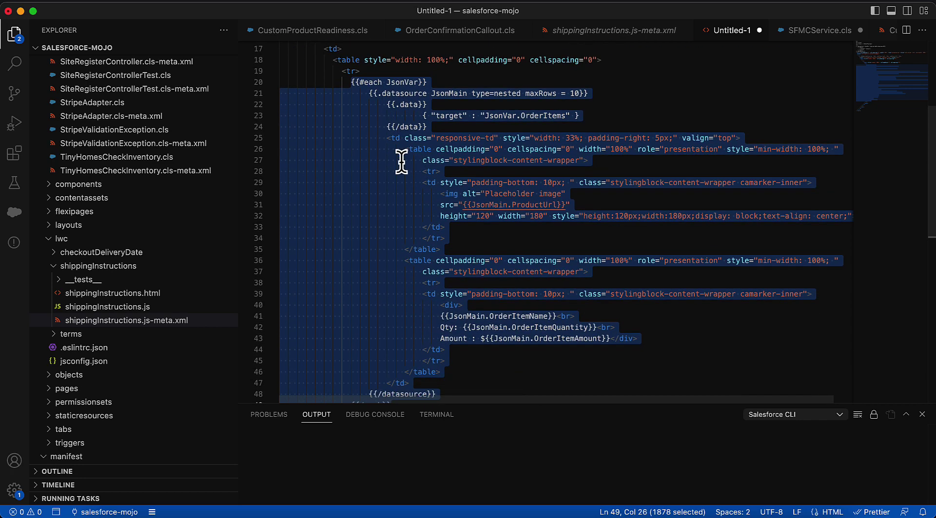
{"action": "scroll", "coordinate": [378, 117], "scroll_direction": "up", "scroll_amount": 1}
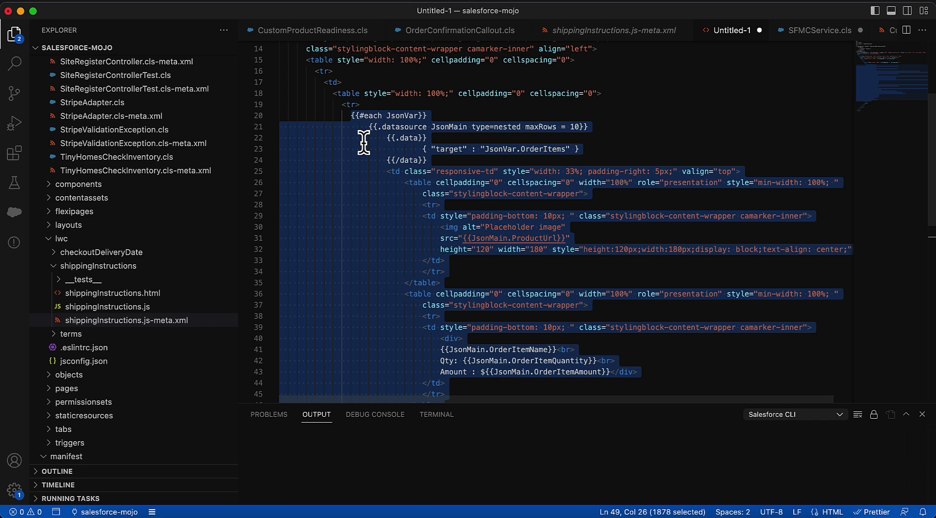
{"action": "scroll", "coordinate": [407, 138], "scroll_direction": "down", "scroll_amount": 1}
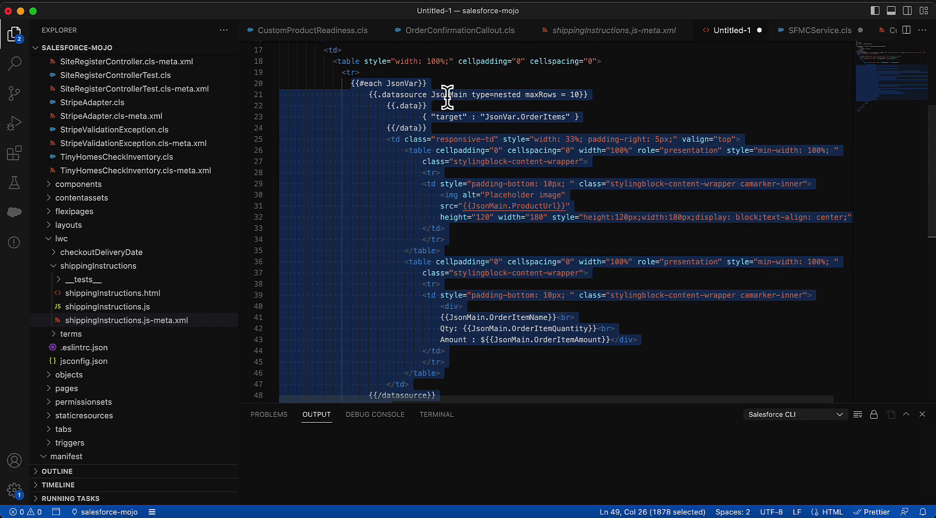
Inspect the JsonMain datasource's target, highlighting JsonVar and its OrderItems property
{"action": "scroll", "coordinate": [468, 185], "scroll_direction": "up", "scroll_amount": 3}
{"action": "left_click", "coordinate": [503, 199]}
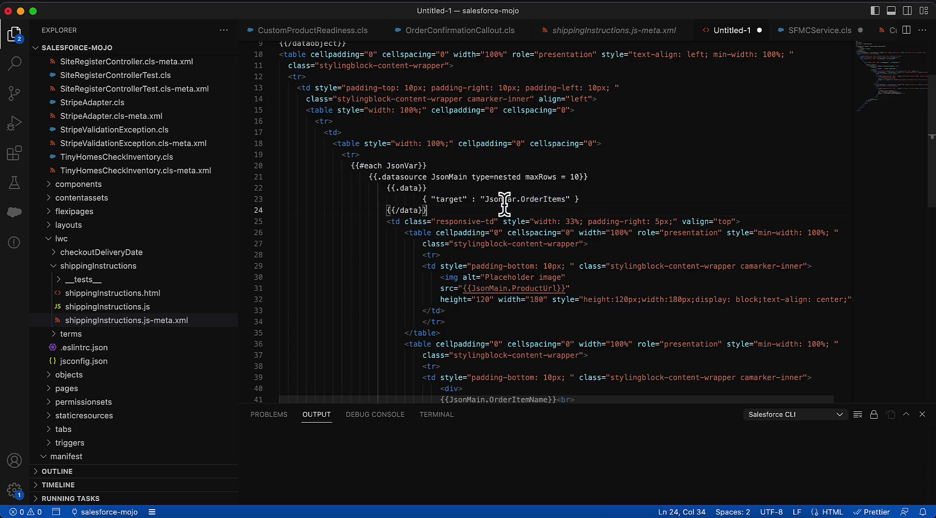
{"action": "double_click", "coordinate": [503, 199]}
{"action": "left_click_drag", "start_coordinate": [520, 199], "coordinate": [566, 200]}
Switch to Postman and inspect the OrderItems array inside OrderPayload in the Fire Entry Event request body
{"action": "left_click", "coordinate": [460, 515]}
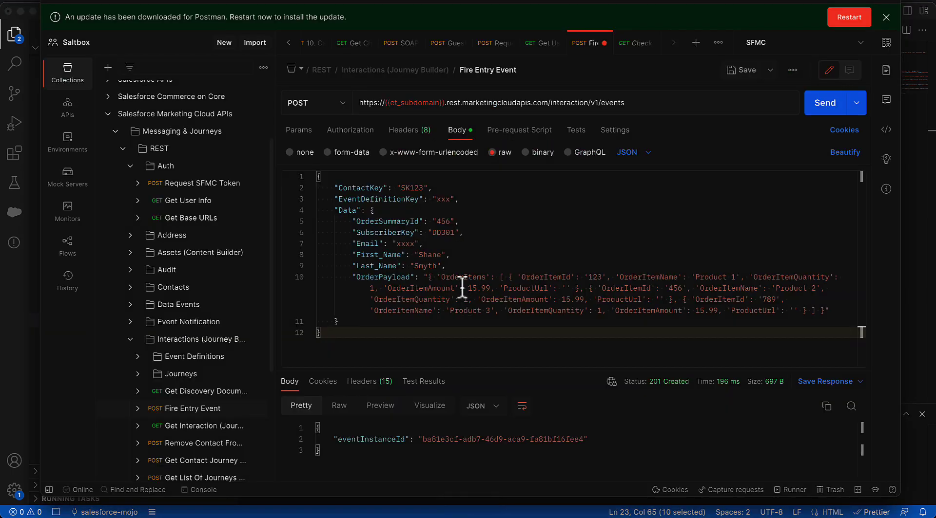
{"action": "double_click", "coordinate": [367, 277]}
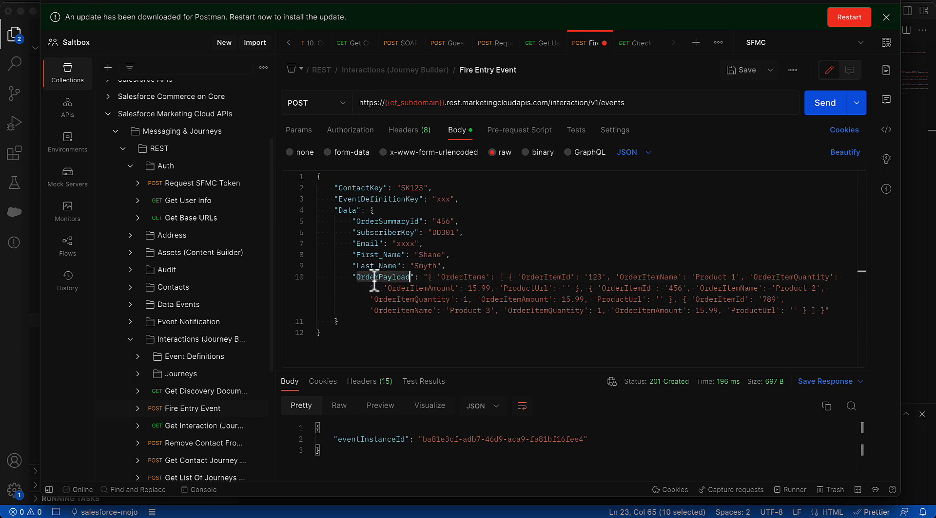
{"action": "double_click", "coordinate": [468, 277]}
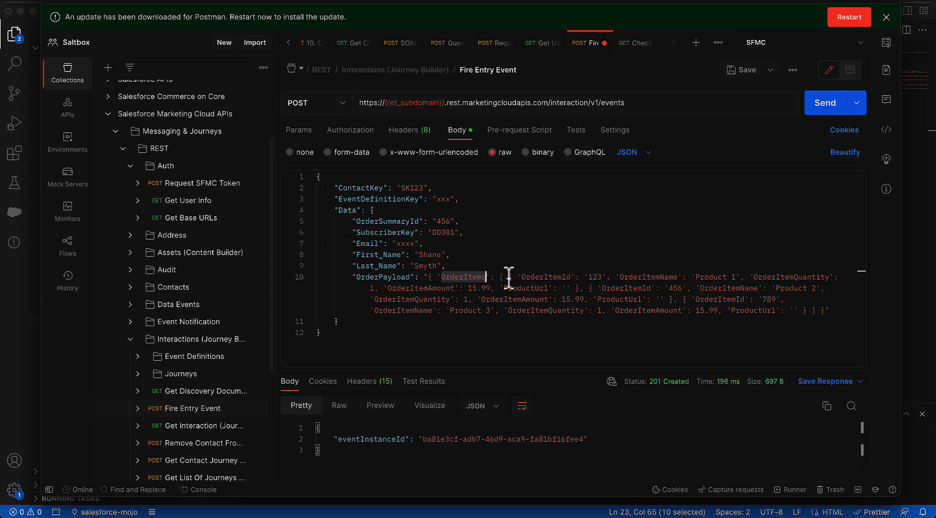
{"action": "left_click_drag", "start_coordinate": [509, 278], "coordinate": [713, 311]}
Return to Visual Studio Code and examine the JsonMain.ProductUrl reference in the placeholder image's source
{"action": "left_click", "coordinate": [909, 226]}
{"action": "scroll", "coordinate": [628, 211], "scroll_direction": "up", "scroll_amount": 5}
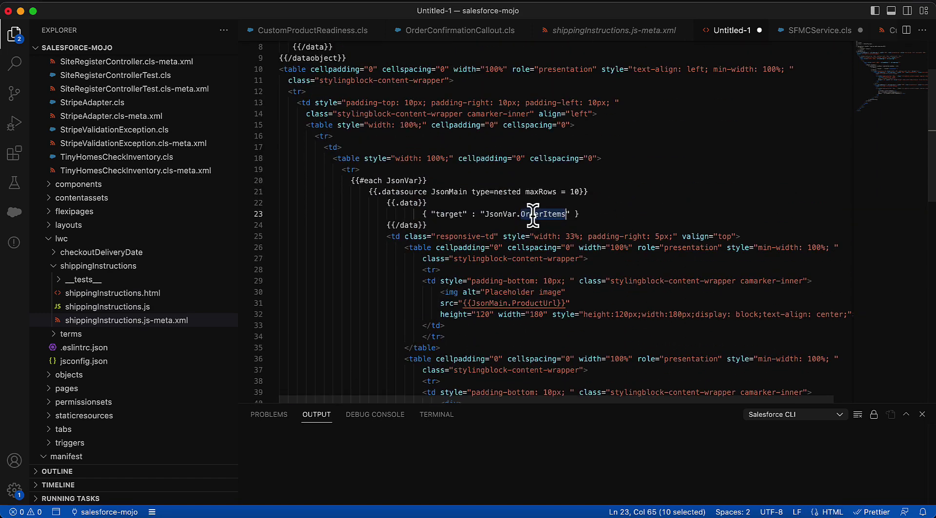
{"action": "scroll", "coordinate": [533, 215], "scroll_direction": "down", "scroll_amount": 4}
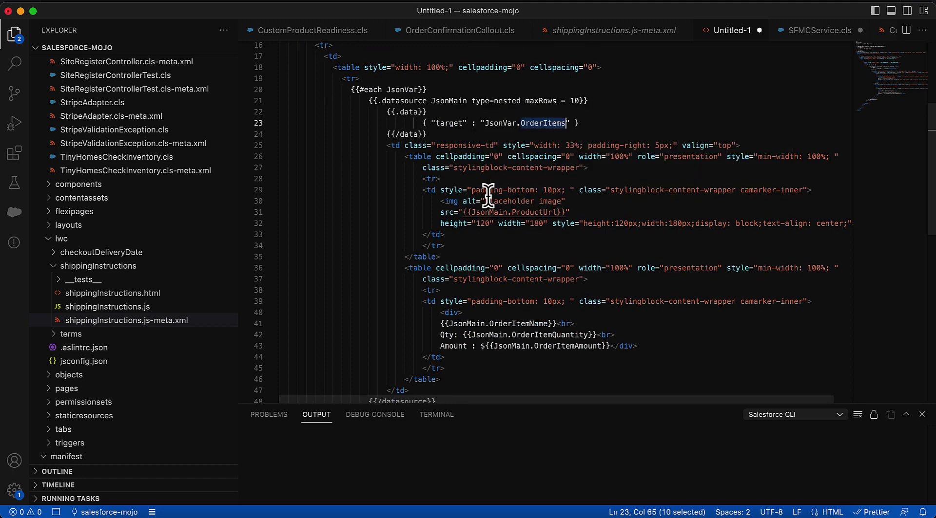
{"action": "scroll", "coordinate": [488, 192], "scroll_direction": "up", "scroll_amount": 1}
{"action": "left_click", "coordinate": [484, 220]}
{"action": "double_click", "coordinate": [484, 220]}
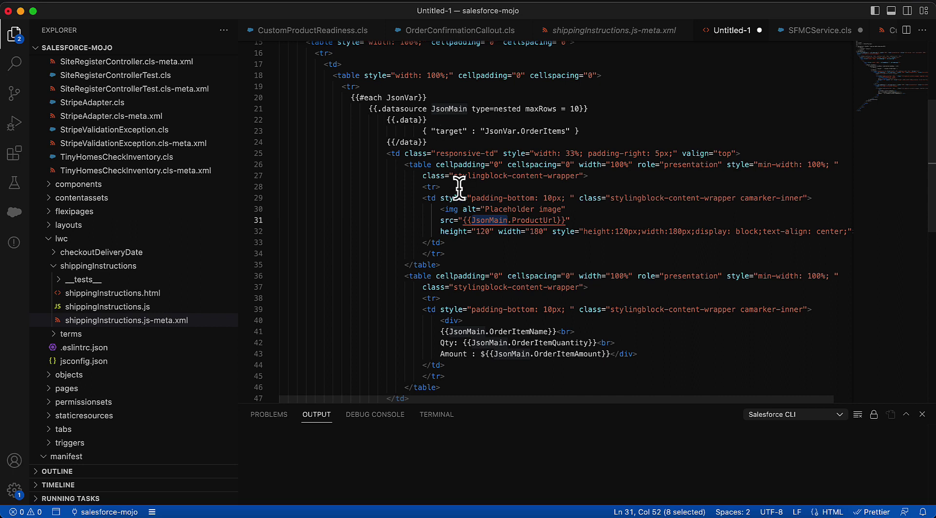
{"action": "double_click", "coordinate": [528, 220]}
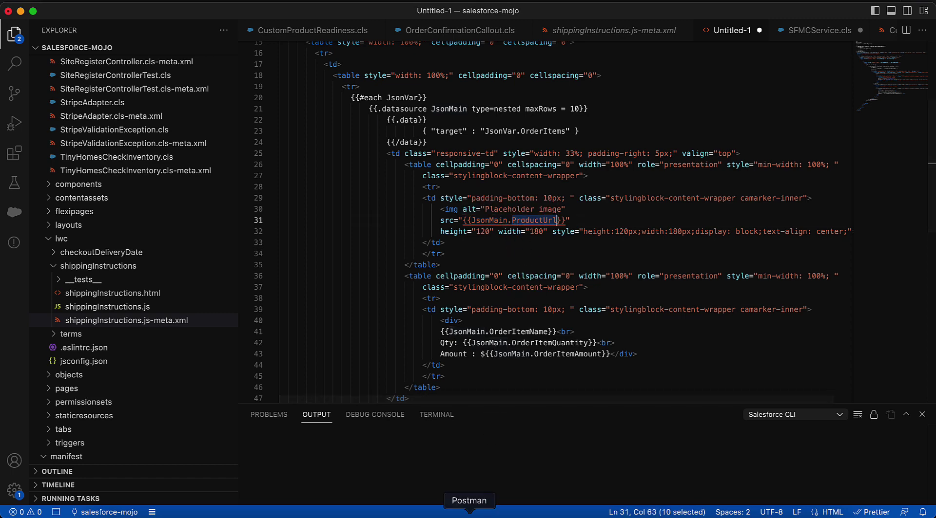
Switch to Postman and inspect the ProductUrl, OrderItemId, OrderItemName and OrderItemQuantity keys in the OrderPayload items
{"action": "left_click", "coordinate": [475, 515]}
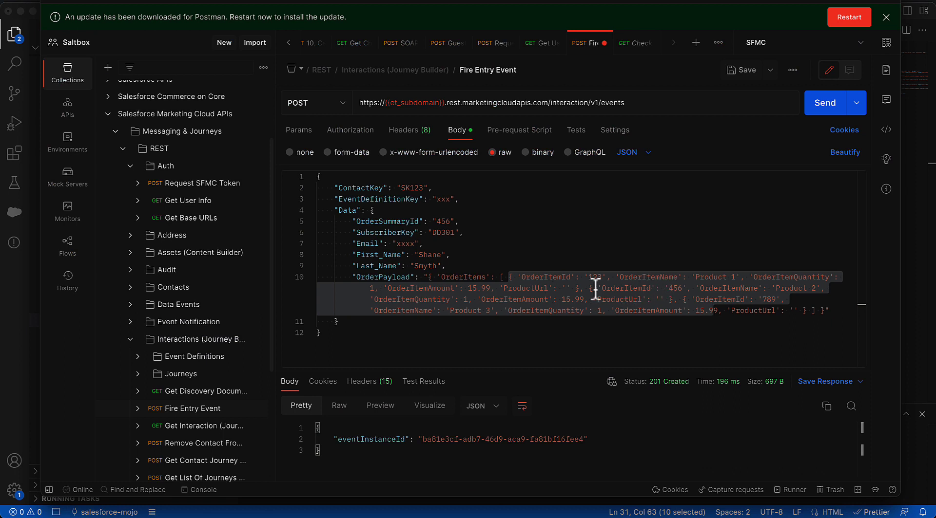
{"action": "double_click", "coordinate": [514, 289]}
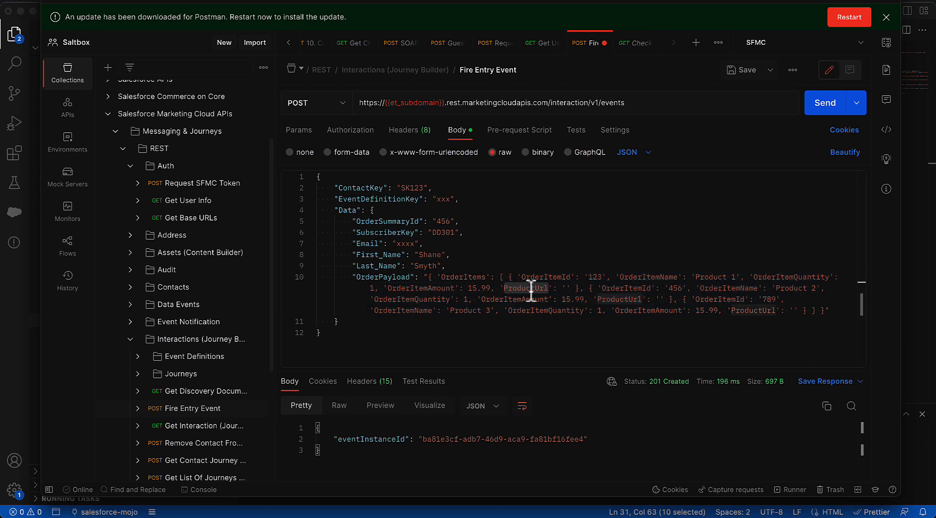
{"action": "double_click", "coordinate": [562, 279]}
{"action": "double_click", "coordinate": [634, 276]}
{"action": "double_click", "coordinate": [770, 277]}
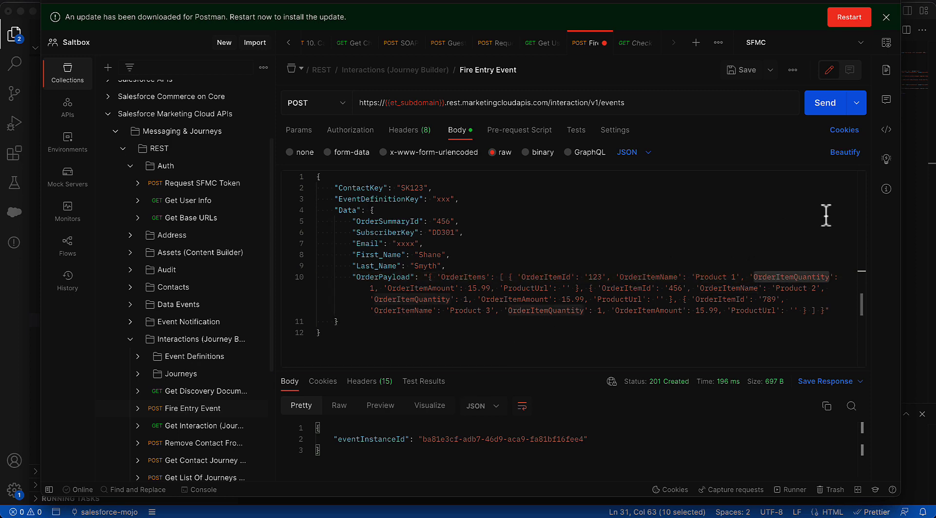
Return to Visual Studio Code and review the JsonMain datasource block and its product URL, name, quantity and amount fields
{"action": "left_click", "coordinate": [911, 167]}
{"action": "scroll", "coordinate": [623, 243], "scroll_direction": "up", "scroll_amount": 5}
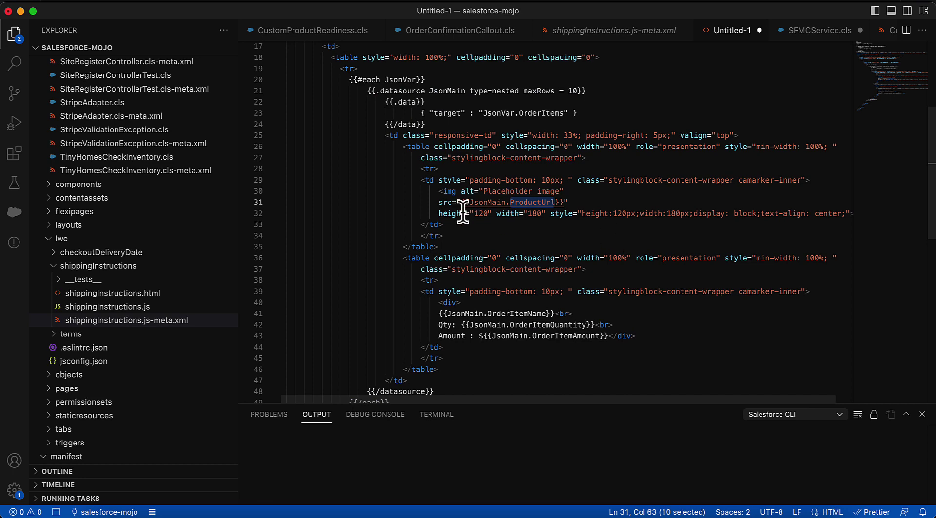
{"action": "scroll", "coordinate": [413, 249], "scroll_direction": "down", "scroll_amount": 1}
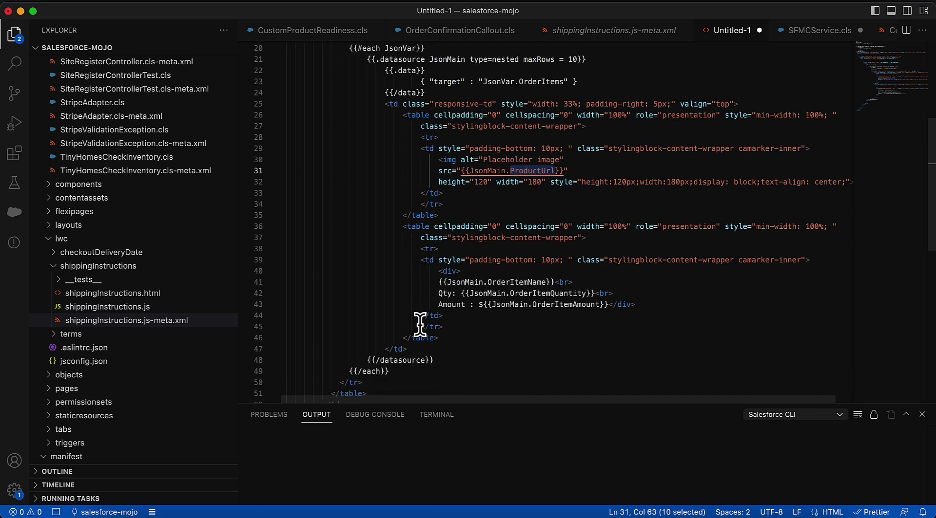
{"action": "left_click_drag", "start_coordinate": [435, 360], "coordinate": [366, 67]}
{"action": "left_click", "coordinate": [489, 172]}
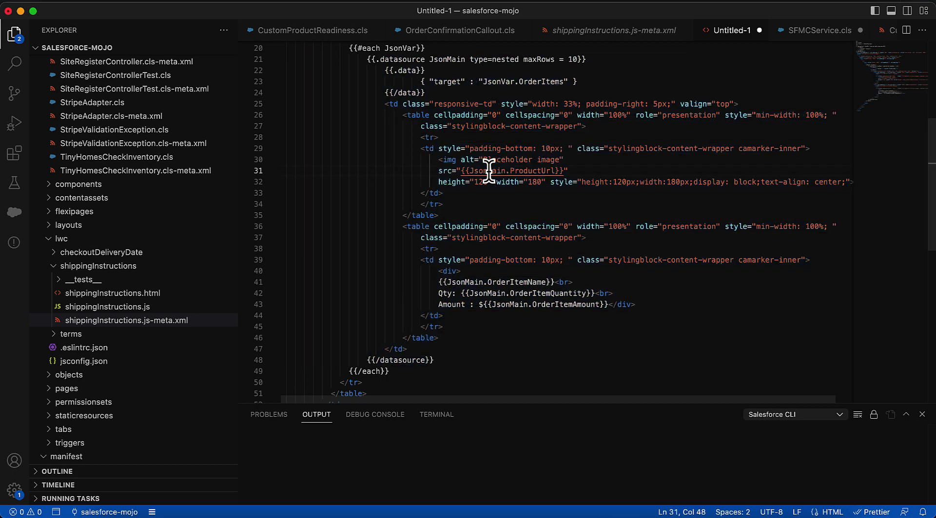
{"action": "left_click", "coordinate": [522, 171]}
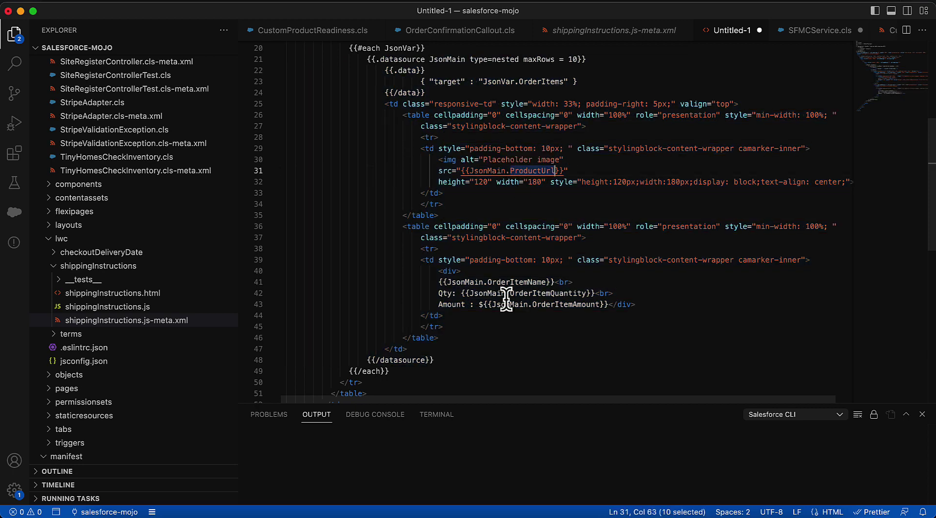
{"action": "left_click", "coordinate": [469, 282]}
{"action": "left_click", "coordinate": [500, 282]}
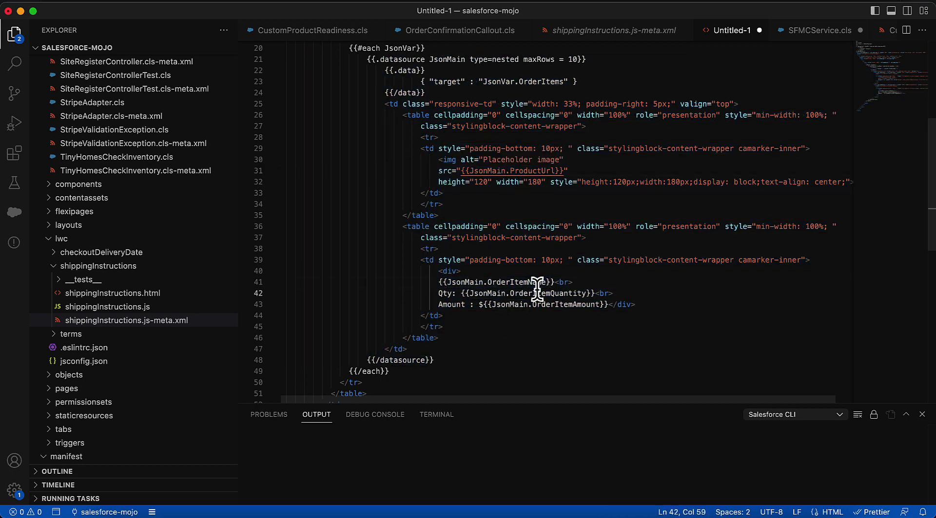
{"action": "double_click", "coordinate": [582, 303]}
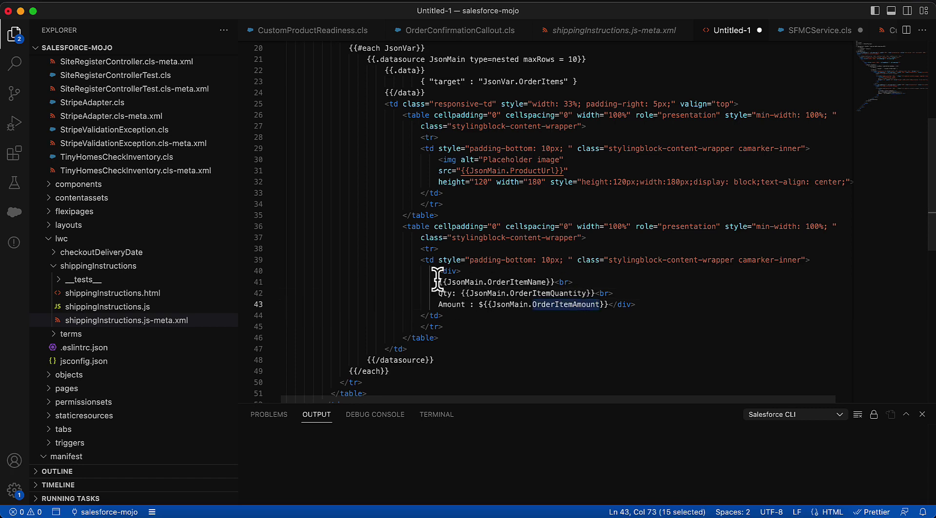
{"action": "scroll", "coordinate": [437, 279], "scroll_direction": "up", "scroll_amount": 1}
{"action": "scroll", "coordinate": [437, 279], "scroll_direction": "down", "scroll_amount": 1}
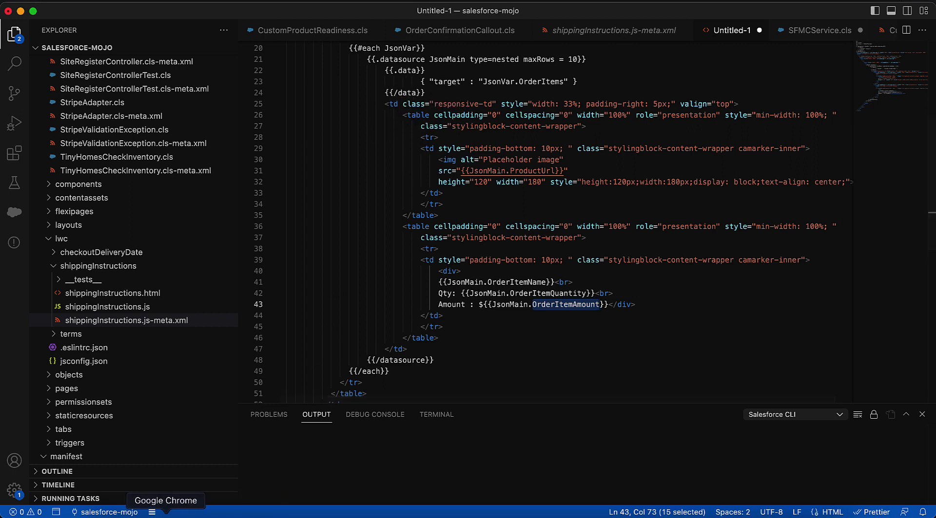
Switch to Marketing Cloud in Google Chrome and start a new standard data extension in the B2B Commerce folder
{"action": "left_click", "coordinate": [184, 516]}
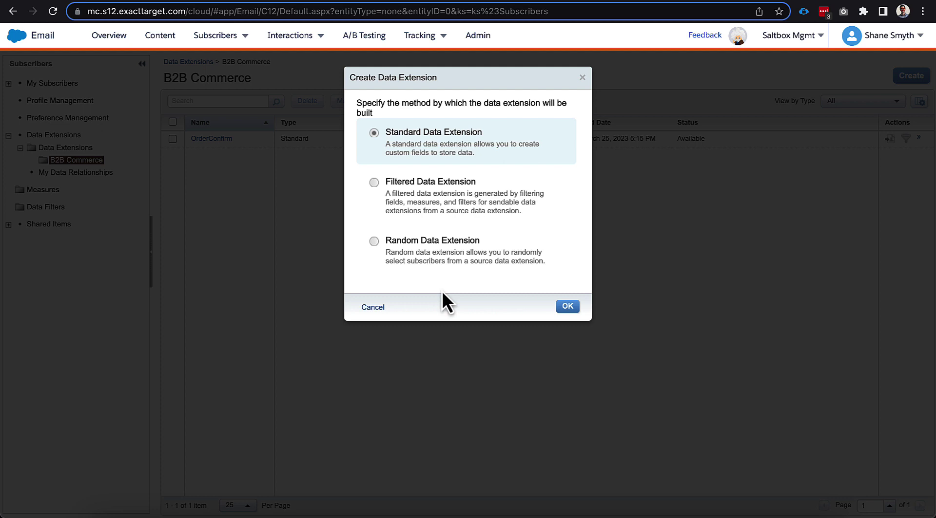
{"action": "left_click", "coordinate": [567, 307]}
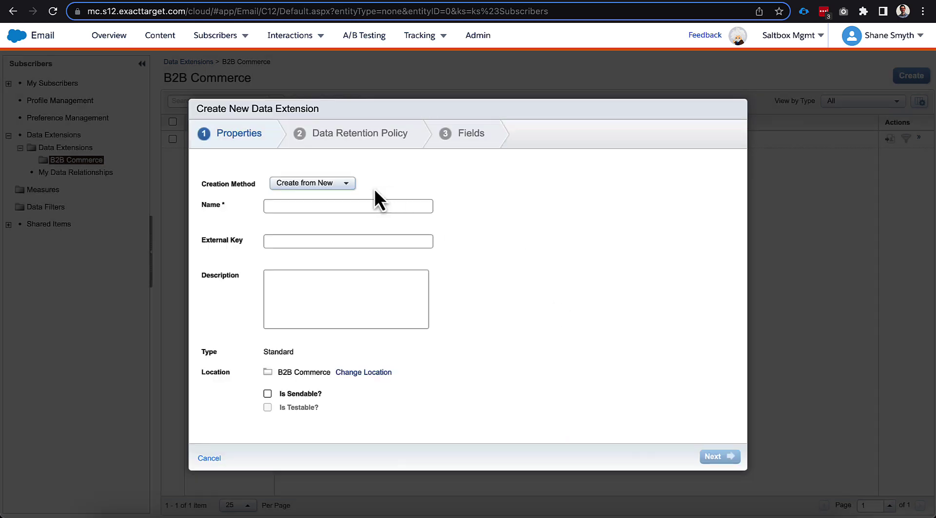
Name the new data extension OrderConfirmation and use OrderConfirmation as its external key
{"action": "left_click", "coordinate": [351, 205]}
{"action": "type", "text": "Order"}
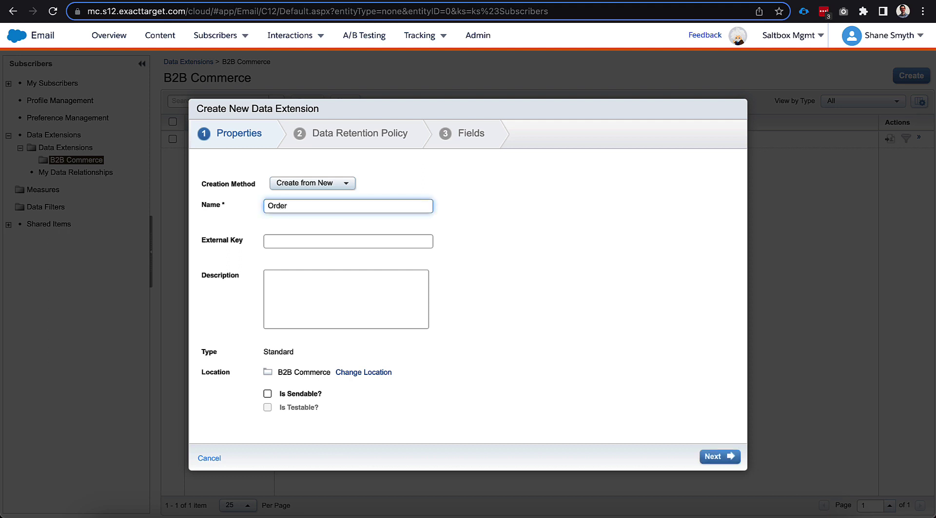
{"action": "type", "text": "Confirmation"}
{"action": "double_click", "coordinate": [322, 207]}
{"action": "key", "text": "ctrl+c"}
{"action": "left_click", "coordinate": [319, 242]}
{"action": "key", "text": "ctrl+v"}
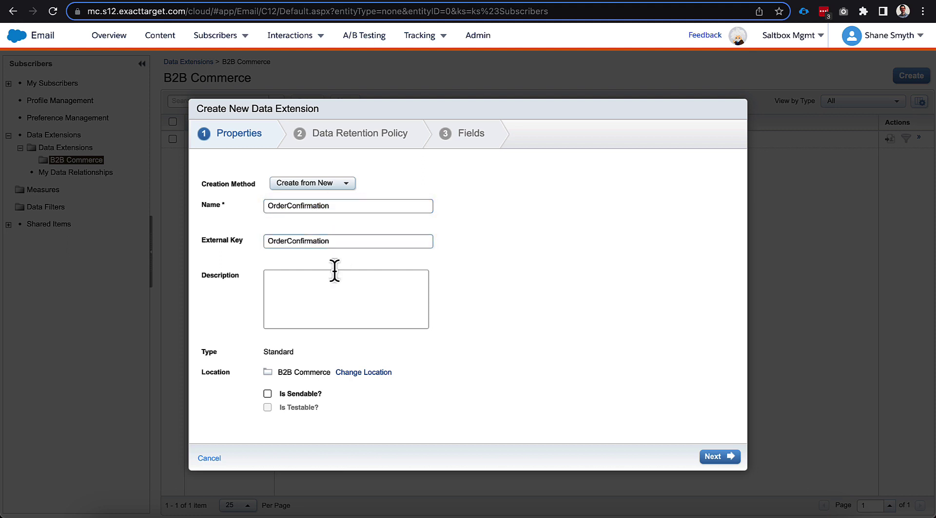
Mark the data extension as sendable and proceed past the data retention policy to the field definitions
{"action": "left_click", "coordinate": [287, 395]}
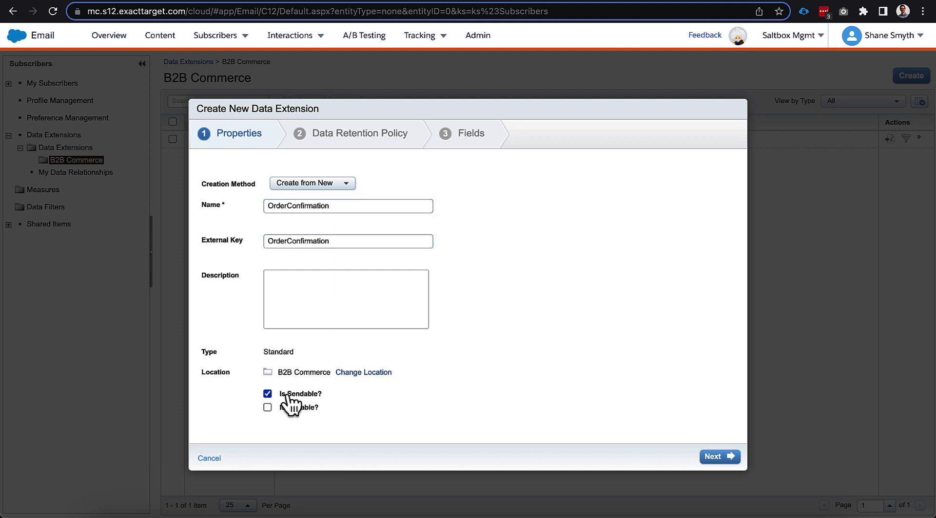
{"action": "left_click", "coordinate": [714, 457]}
{"action": "left_click", "coordinate": [720, 457]}
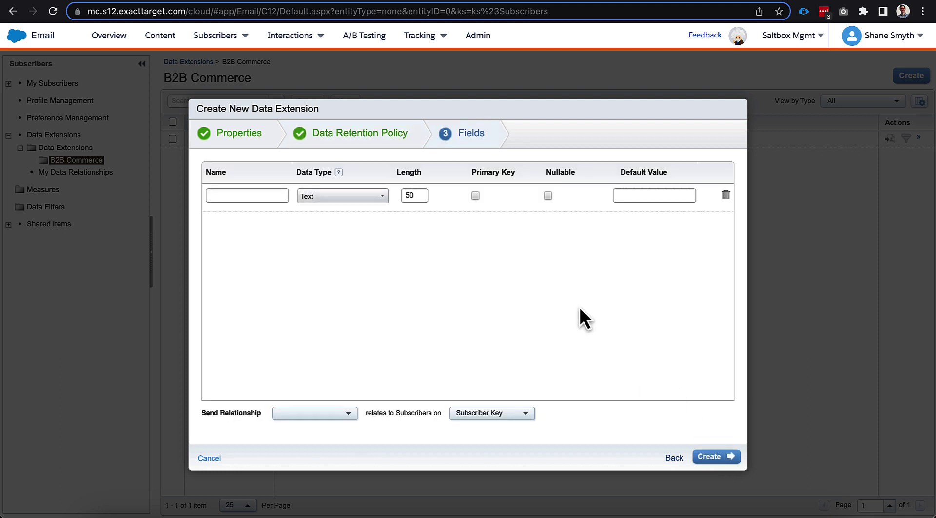
Add a text field named OrderSummaryId with a length of 18 and make it the primary key
{"action": "left_click", "coordinate": [272, 196]}
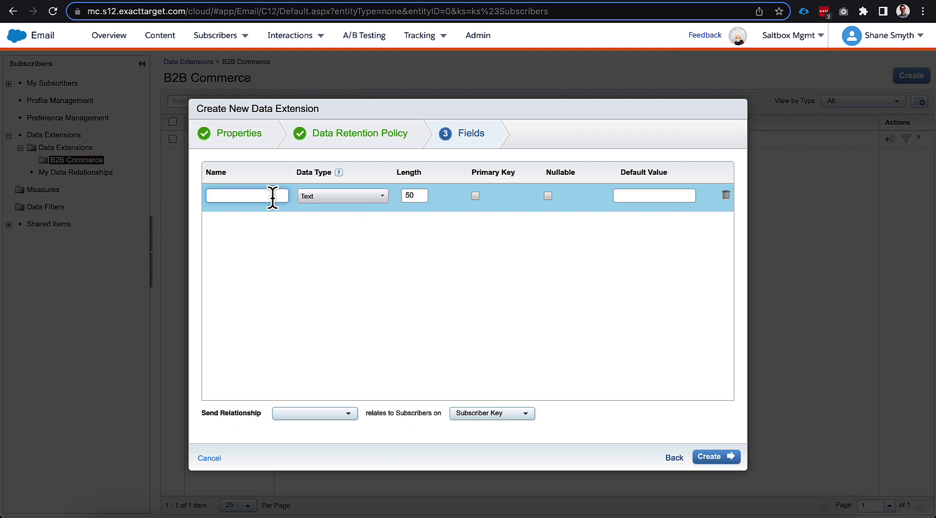
{"action": "type", "text": "OrderSummaryId"}
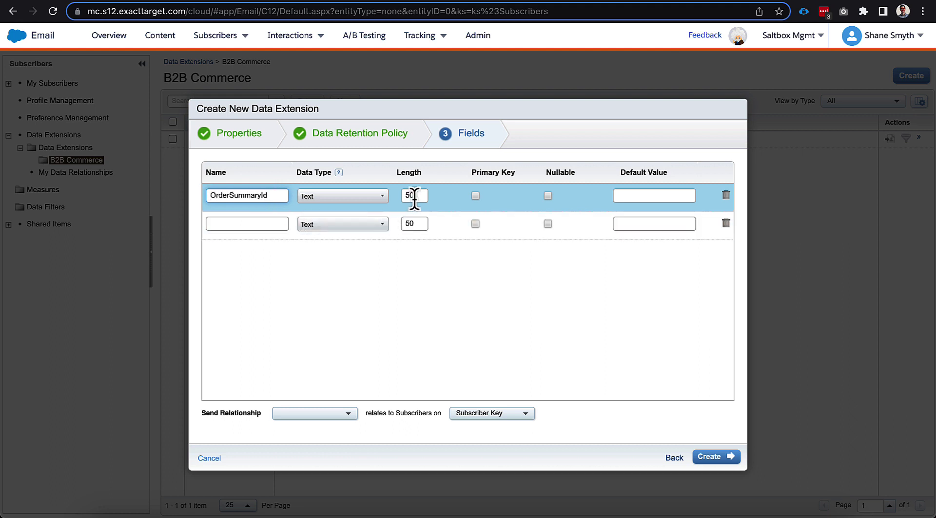
{"action": "double_click", "coordinate": [414, 196]}
{"action": "type", "text": "18"}
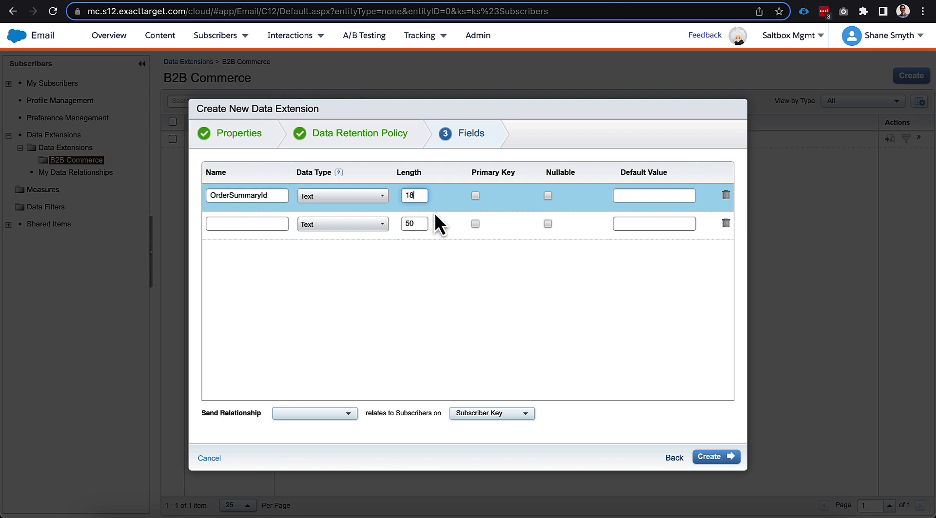
{"action": "left_click", "coordinate": [452, 268]}
{"action": "left_click", "coordinate": [475, 196]}
Add a second text field named SubscriberKey with a length of 18
{"action": "left_click", "coordinate": [281, 223]}
{"action": "type", "text": "Subscr"}
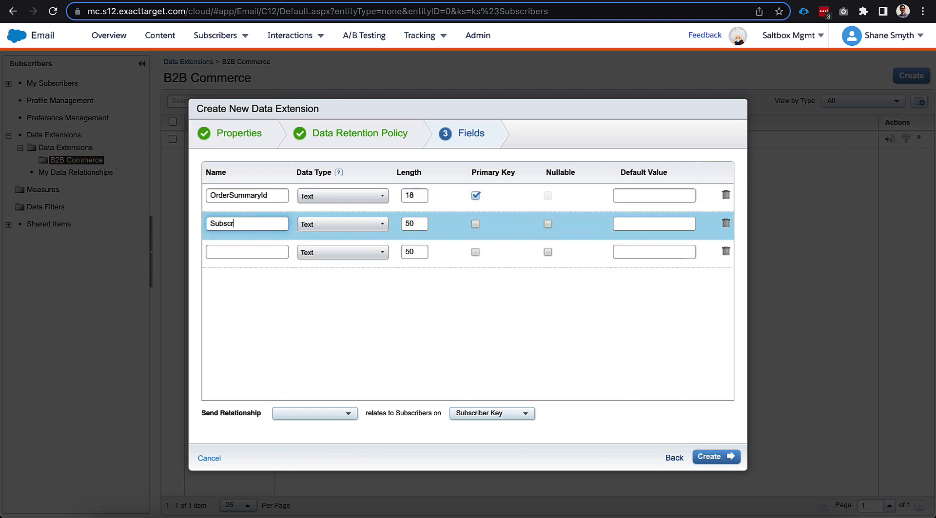
{"action": "type", "text": "iberKey"}
{"action": "double_click", "coordinate": [411, 224]}
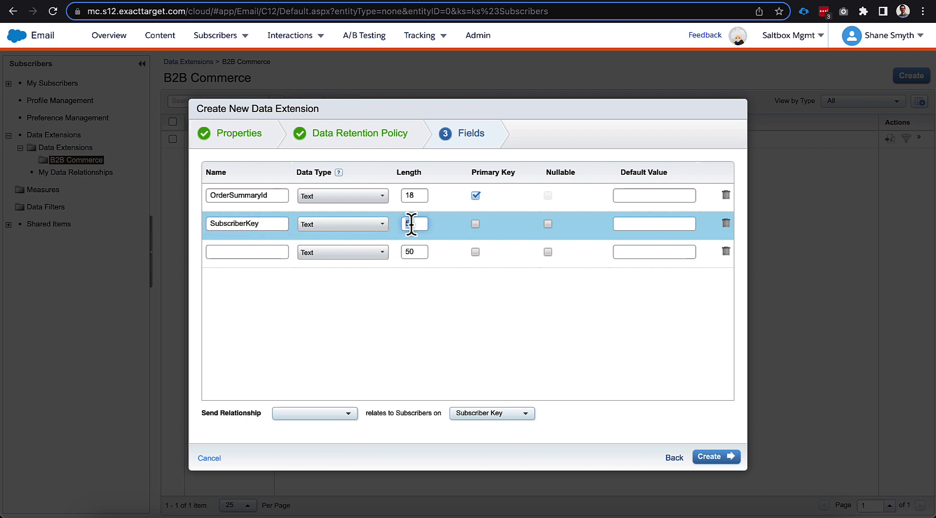
{"action": "type", "text": "255"}
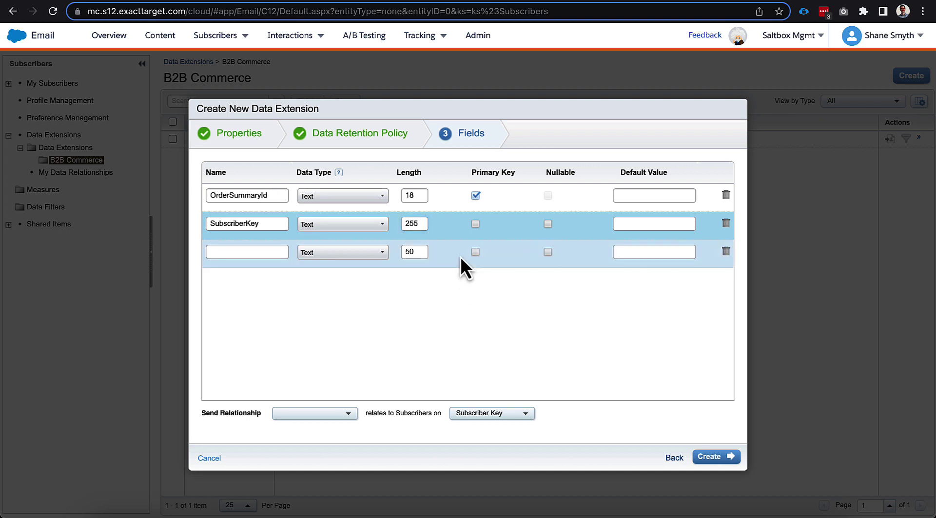
{"action": "double_click", "coordinate": [415, 224]}
{"action": "type", "text": "18"}
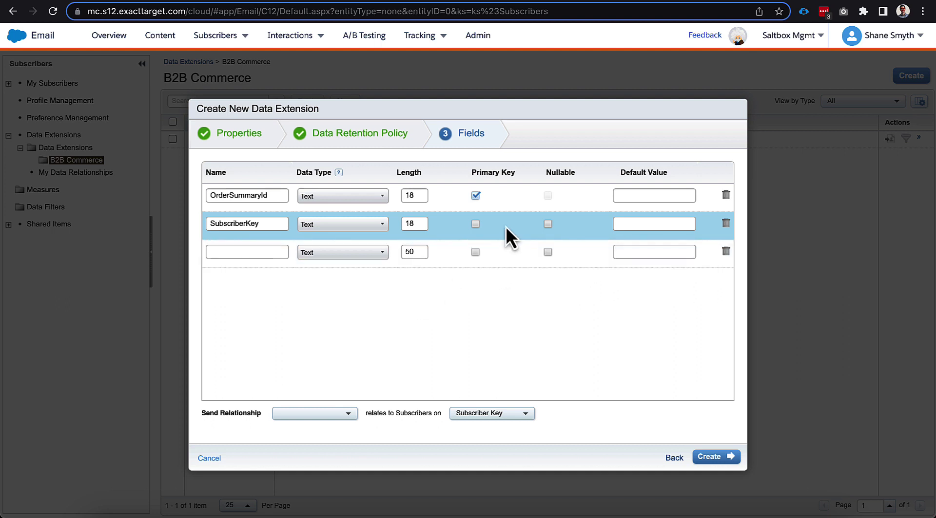
Add the text fields First_Name and Last_Name below SubscriberKey, keeping the default length
{"action": "left_click", "coordinate": [266, 254]}
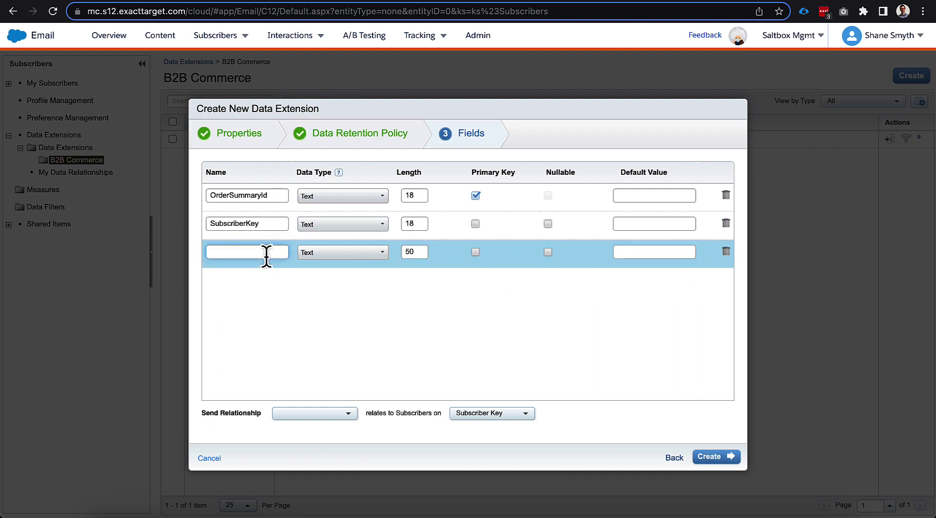
{"action": "type", "text": "First_Name"}
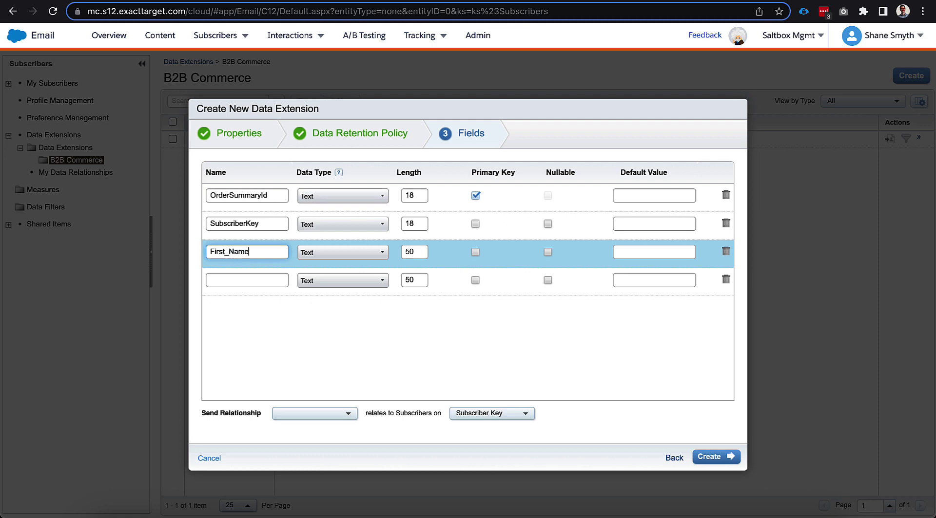
{"action": "left_click", "coordinate": [261, 276]}
{"action": "type", "text": "Last_Name"}
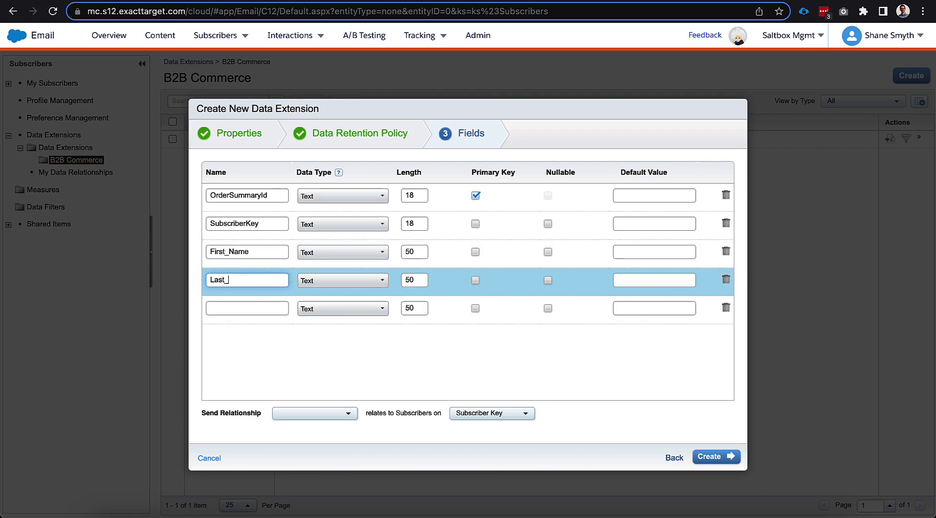
Add two more fields named Email and OrderPayload to the data extension
{"action": "left_click", "coordinate": [263, 306]}
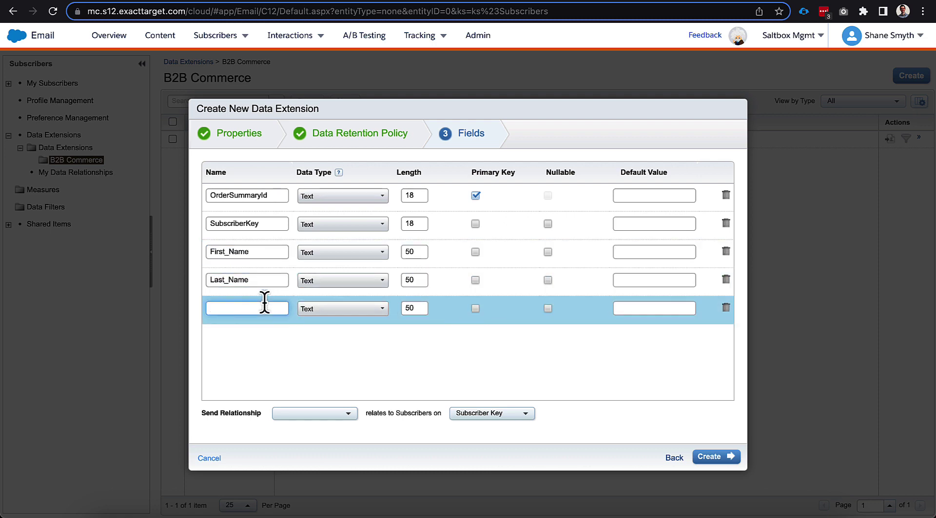
{"action": "type", "text": "Email"}
{"action": "left_click", "coordinate": [268, 336]}
{"action": "type", "text": "OrderPayload"}
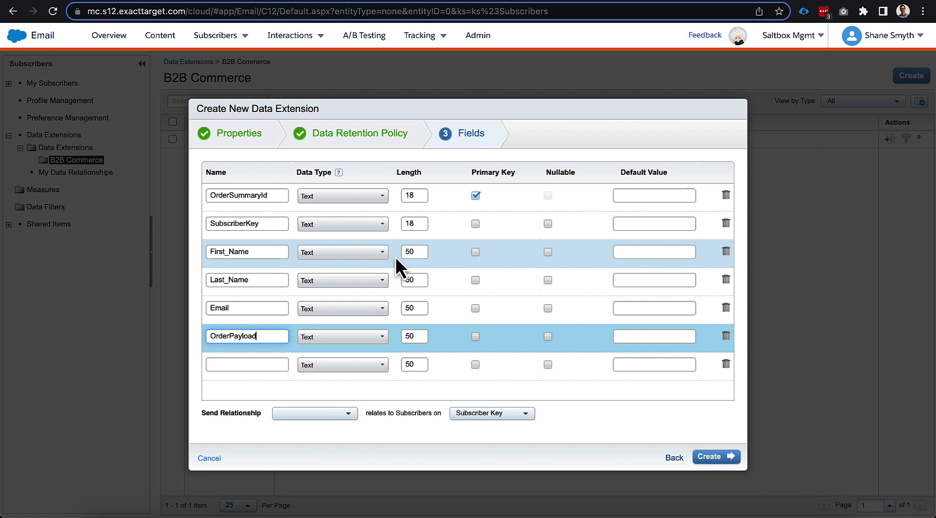
Set the Email field's data type to EmailAddress and make First_Name and Last_Name nullable
{"action": "left_click", "coordinate": [382, 309]}
{"action": "scroll", "coordinate": [359, 359], "scroll_direction": "down", "scroll_amount": 2}
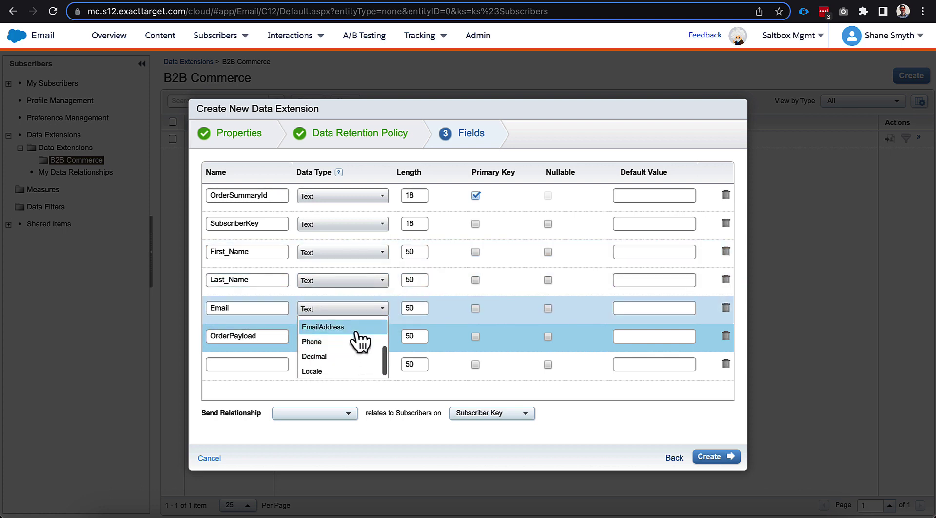
{"action": "left_click", "coordinate": [358, 328]}
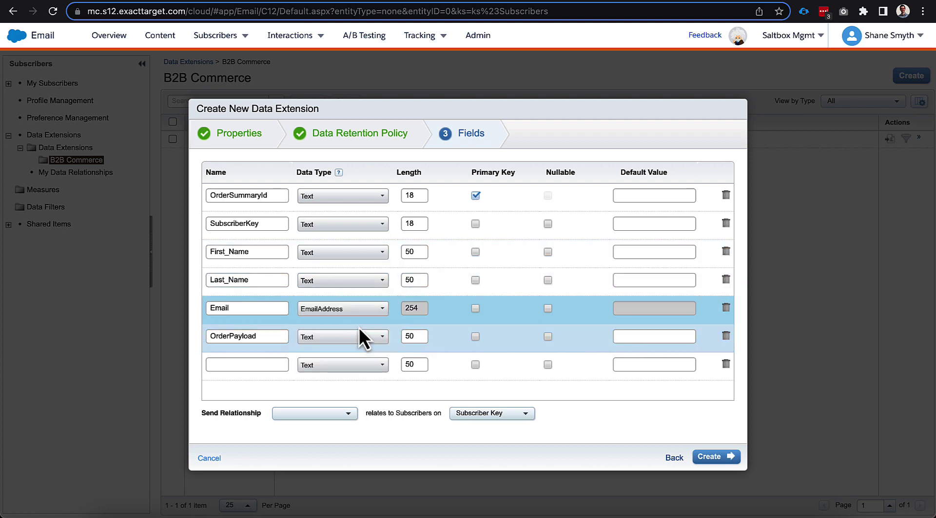
{"action": "left_click", "coordinate": [547, 252]}
{"action": "left_click", "coordinate": [548, 280]}
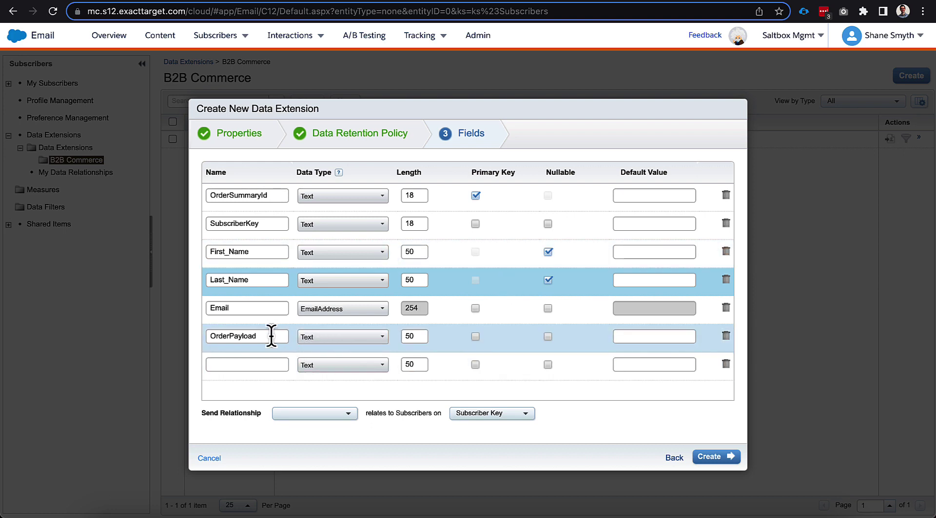
Clear the OrderPayload field's length and set the send relationship to SubscriberKey relating to Subscribers on Subscriber Key
{"action": "double_click", "coordinate": [414, 336]}
{"action": "key", "text": "BackSpace"}
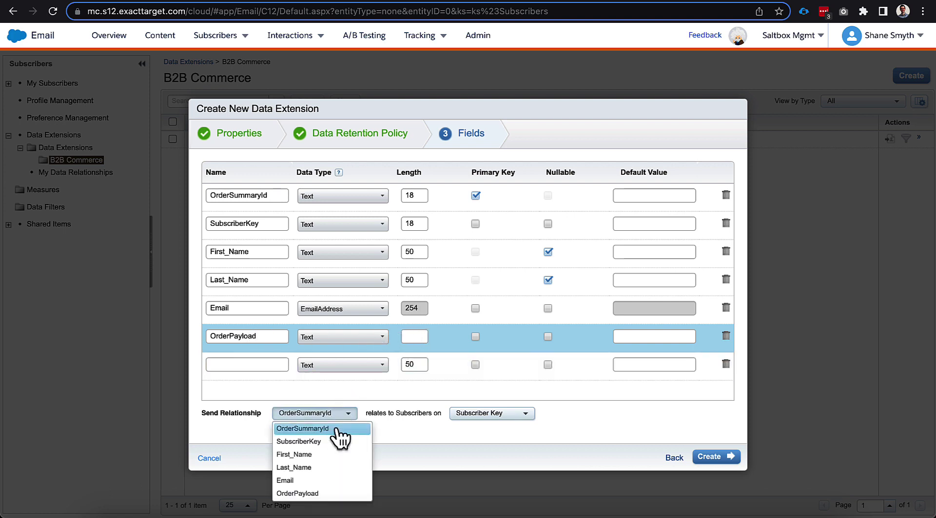
{"action": "left_click", "coordinate": [335, 441]}
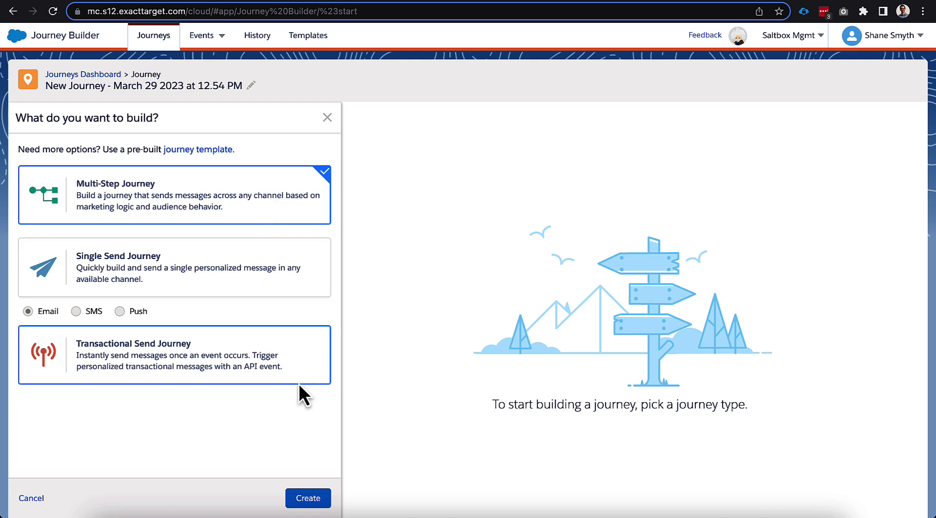
Create a multi-step journey and place an API Event entry source at its start, creating a new event for it
{"action": "left_click", "coordinate": [312, 499]}
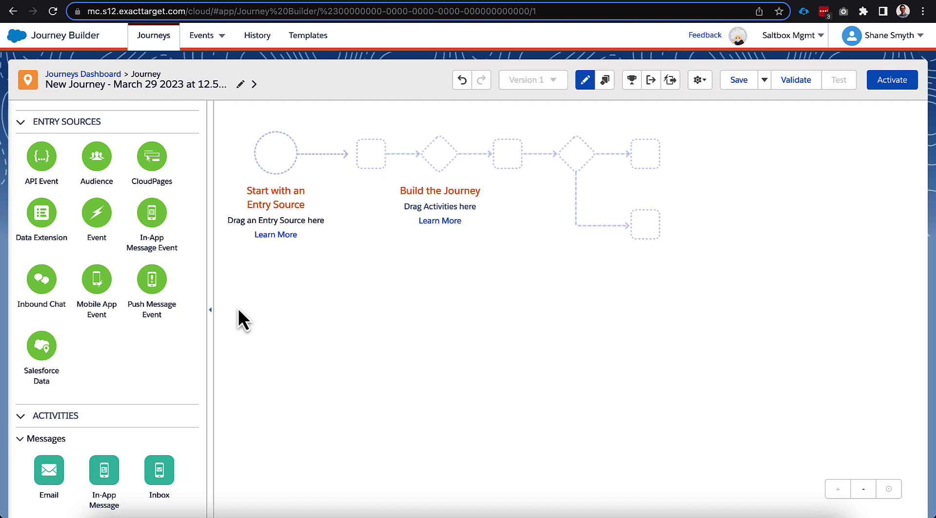
{"action": "scroll", "coordinate": [121, 347], "scroll_direction": "down", "scroll_amount": 1}
{"action": "scroll", "coordinate": [121, 347], "scroll_direction": "up", "scroll_amount": 1}
{"action": "left_click_drag", "start_coordinate": [45, 169], "coordinate": [278, 167]}
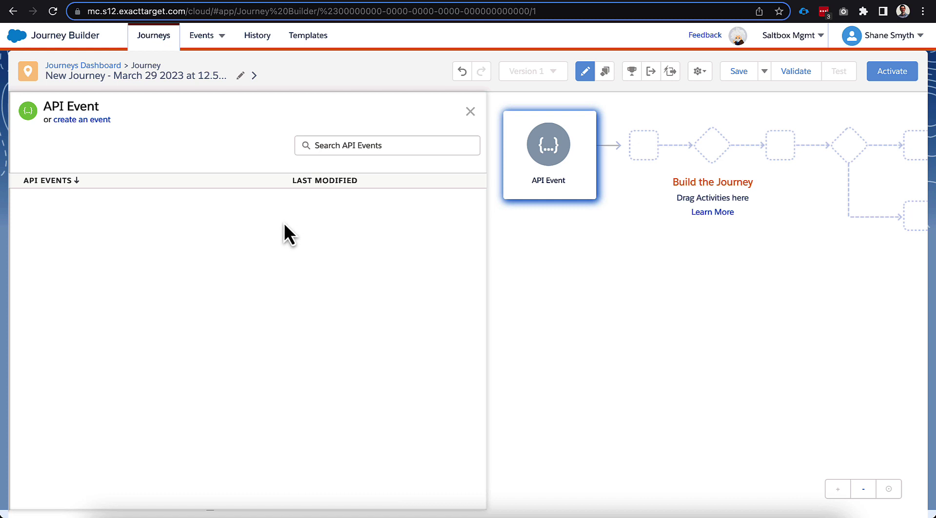
{"action": "left_click", "coordinate": [95, 121]}
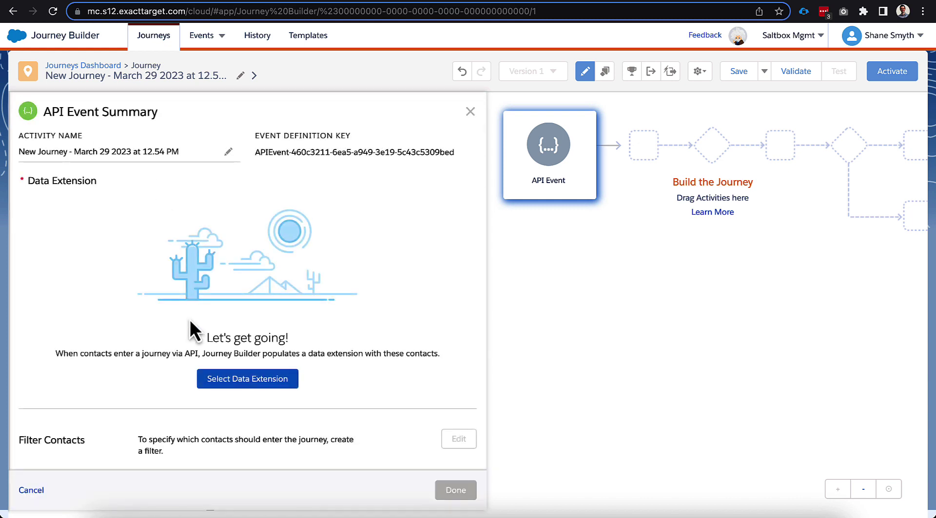
Assign the OrderConfirmation data extension from the B2B Commerce folder to the API event and finish its setup
{"action": "left_click", "coordinate": [246, 382]}
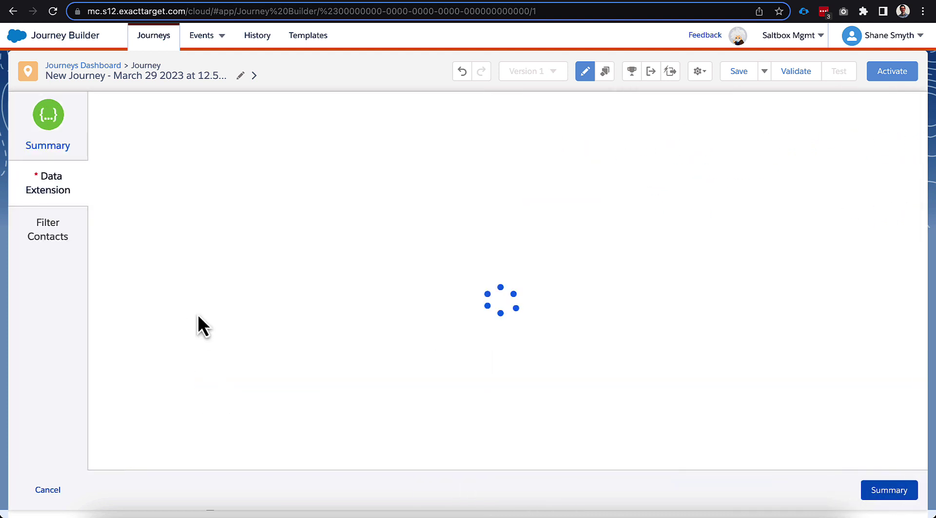
{"action": "left_click", "coordinate": [124, 149]}
{"action": "left_click", "coordinate": [164, 166]}
{"action": "left_click", "coordinate": [393, 220]}
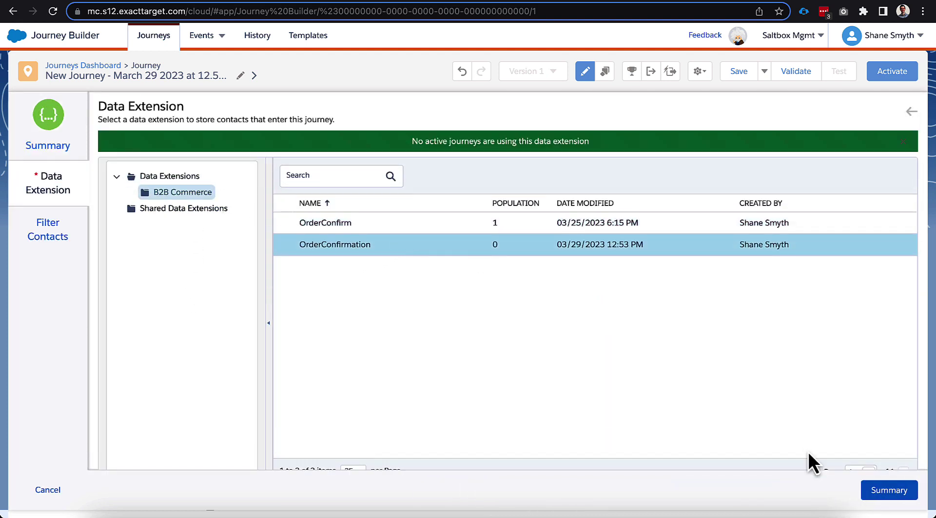
{"action": "left_click", "coordinate": [888, 491]}
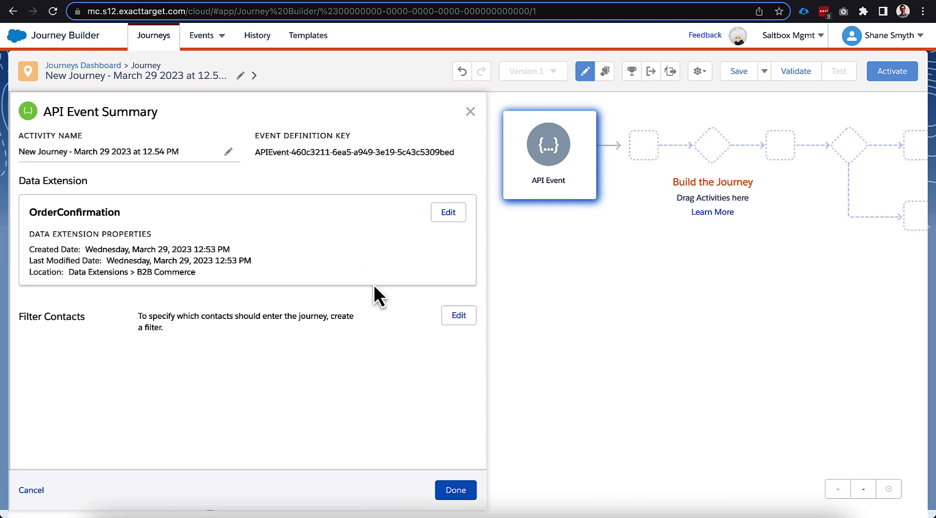
{"action": "left_click", "coordinate": [449, 489]}
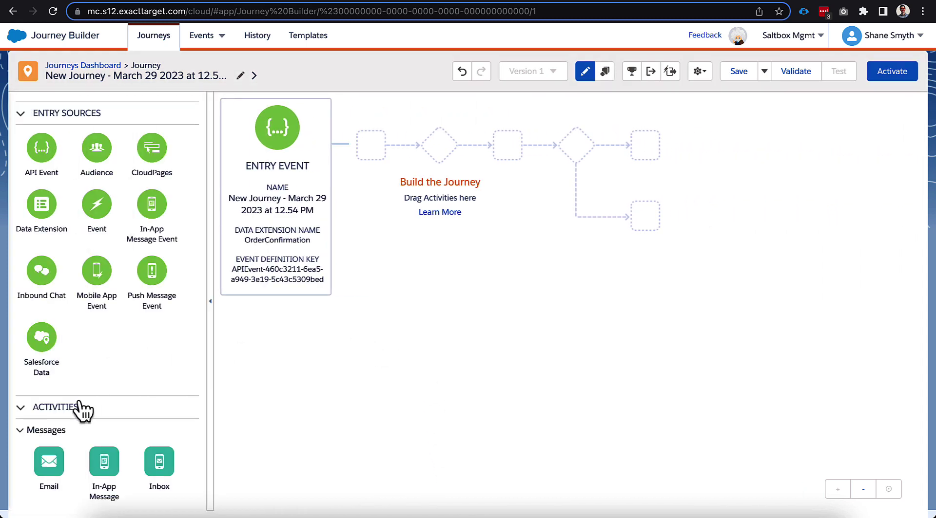
Add an Email activity after the entry event and assign it the Order Confirmation message from B2B Commerce
{"action": "left_click_drag", "start_coordinate": [52, 462], "coordinate": [343, 151]}
{"action": "left_click", "coordinate": [374, 144]}
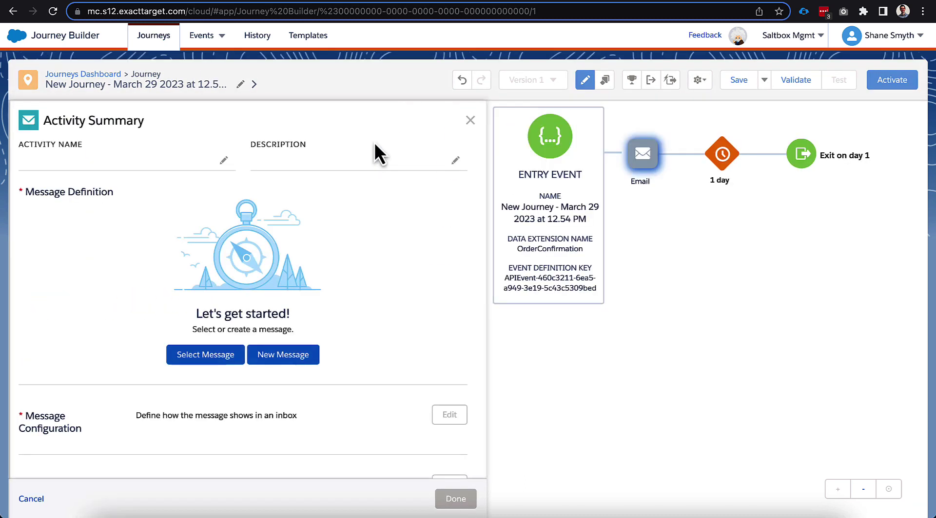
{"action": "left_click", "coordinate": [222, 357]}
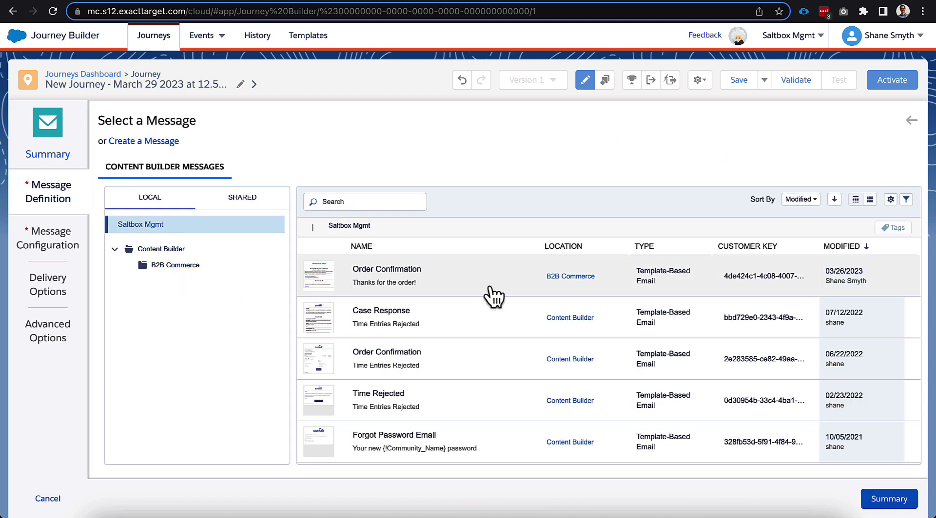
{"action": "left_click", "coordinate": [490, 288]}
{"action": "left_click", "coordinate": [863, 493]}
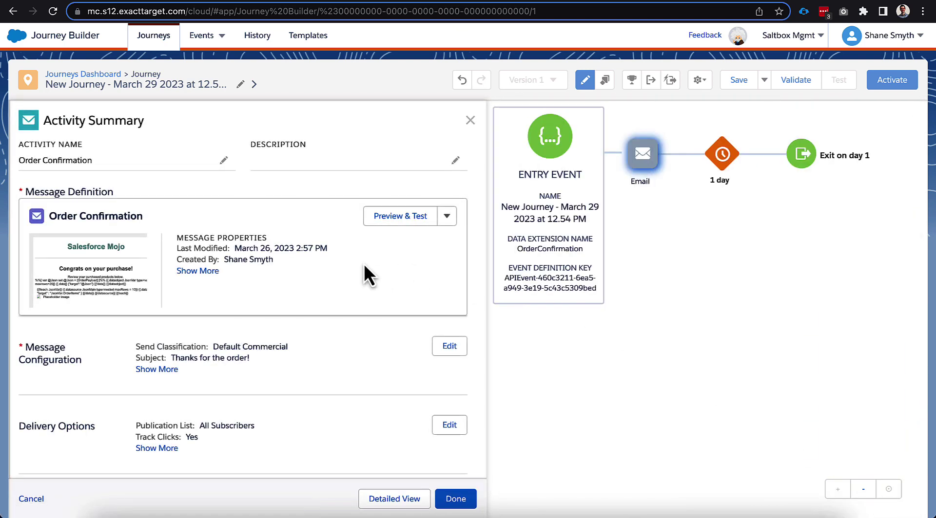
{"action": "scroll", "coordinate": [289, 324], "scroll_direction": "down", "scroll_amount": 3}
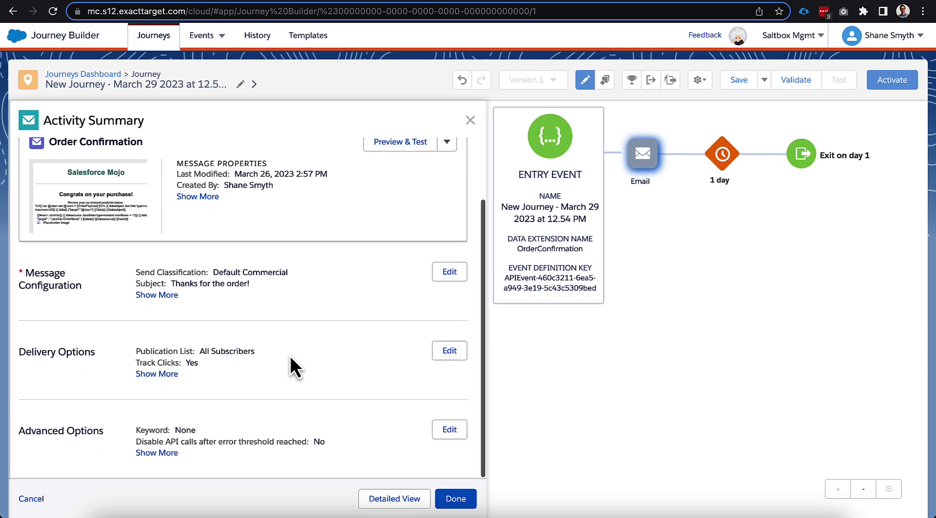
Confirm the Order Confirmation email activity and set the journey's contact re-entry mode to Re-entry anytime
{"action": "scroll", "coordinate": [319, 322], "scroll_direction": "up", "scroll_amount": 3}
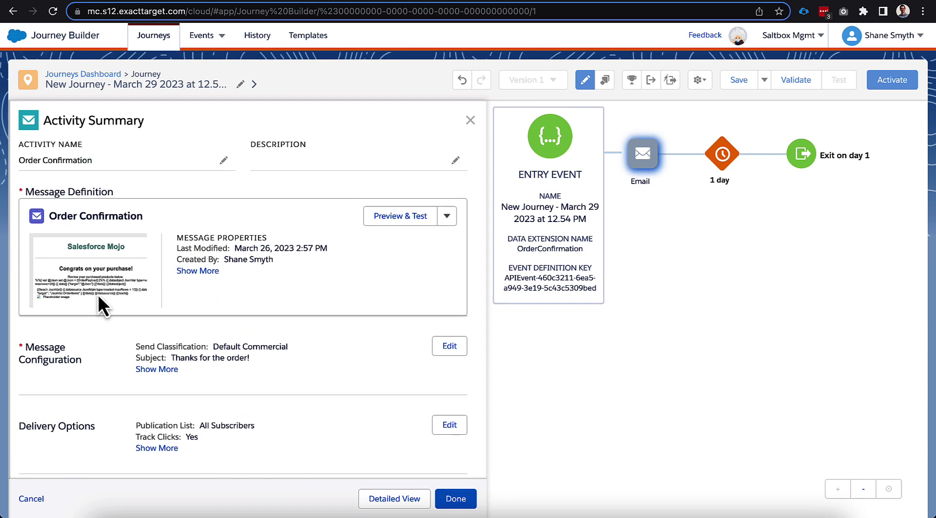
{"action": "left_click", "coordinate": [454, 497]}
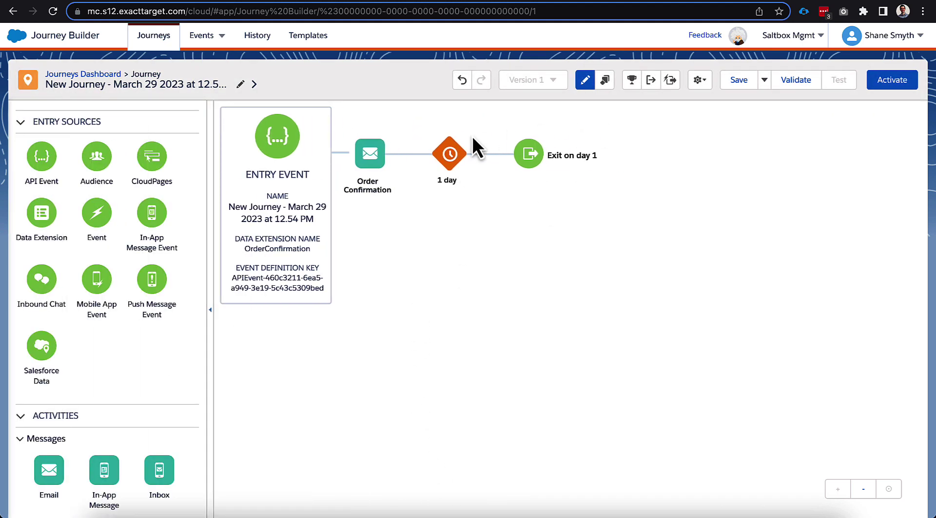
{"action": "left_click", "coordinate": [699, 80]}
{"action": "left_click", "coordinate": [675, 105]}
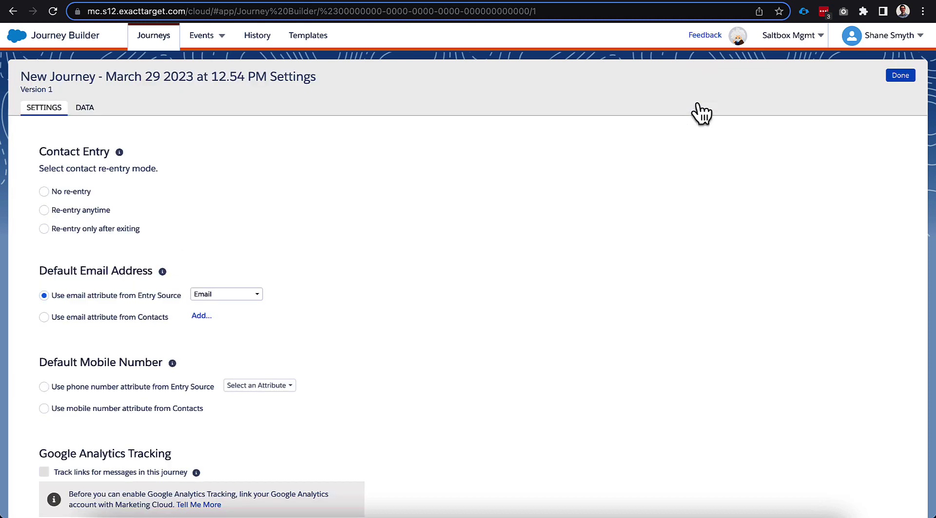
{"action": "left_click", "coordinate": [62, 215]}
{"action": "left_click", "coordinate": [90, 109]}
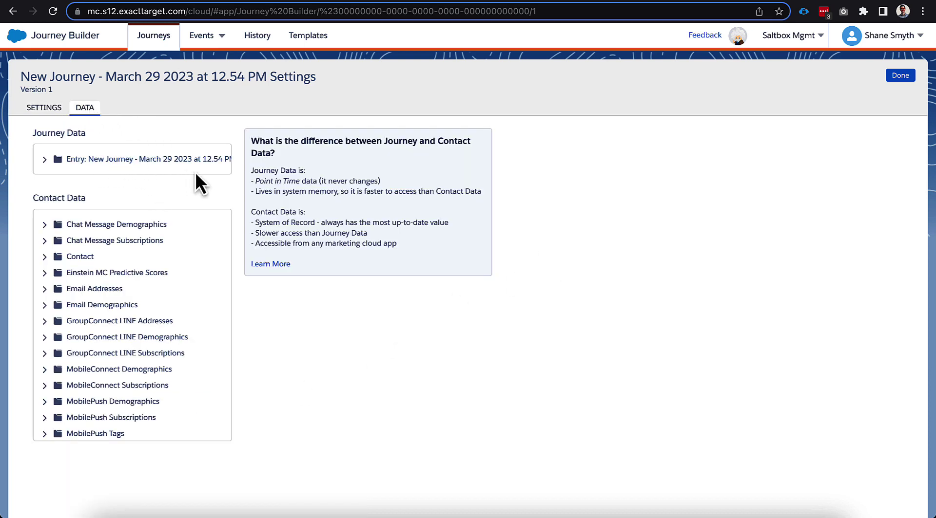
{"action": "left_click", "coordinate": [899, 78]}
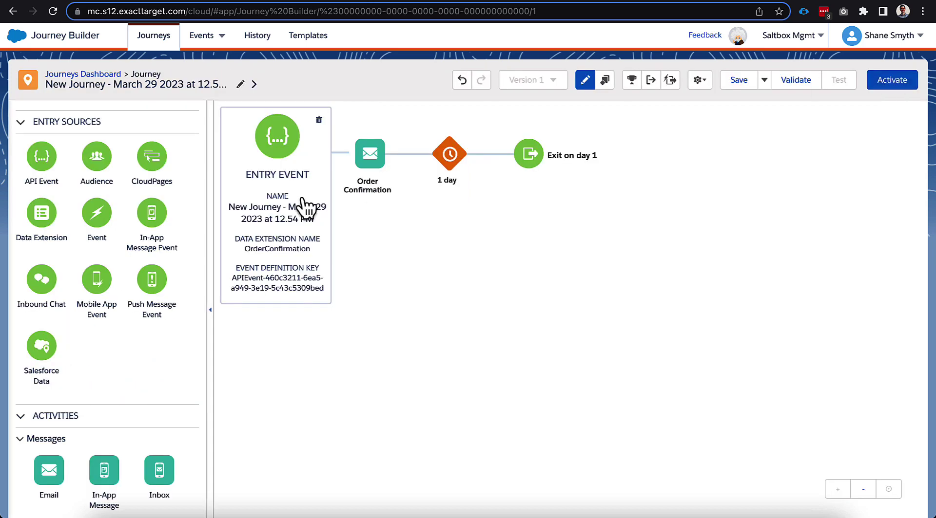
Rename the journey as OrderConfirmation Journey and save it
{"action": "left_click", "coordinate": [198, 85]}
{"action": "type", "text": "Order"}
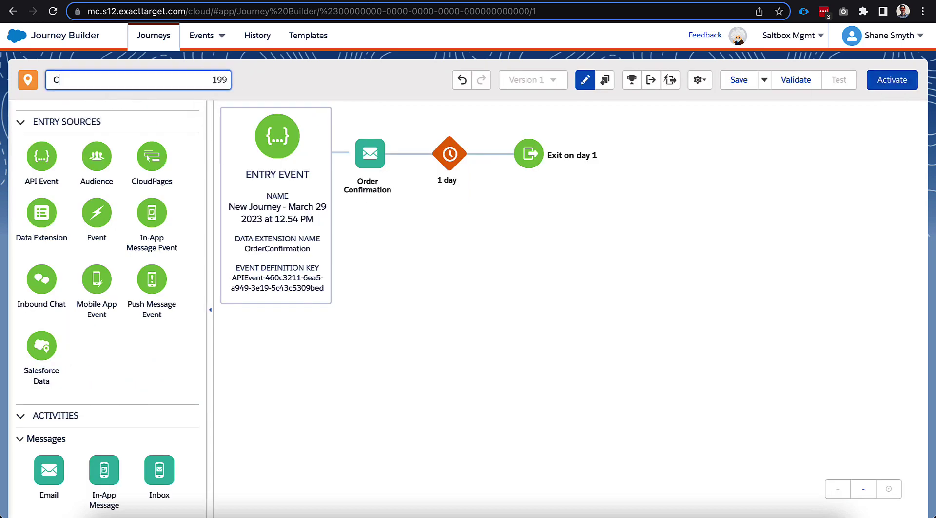
{"action": "type", "text": "Confirmation Journey"}
{"action": "key", "text": "Return"}
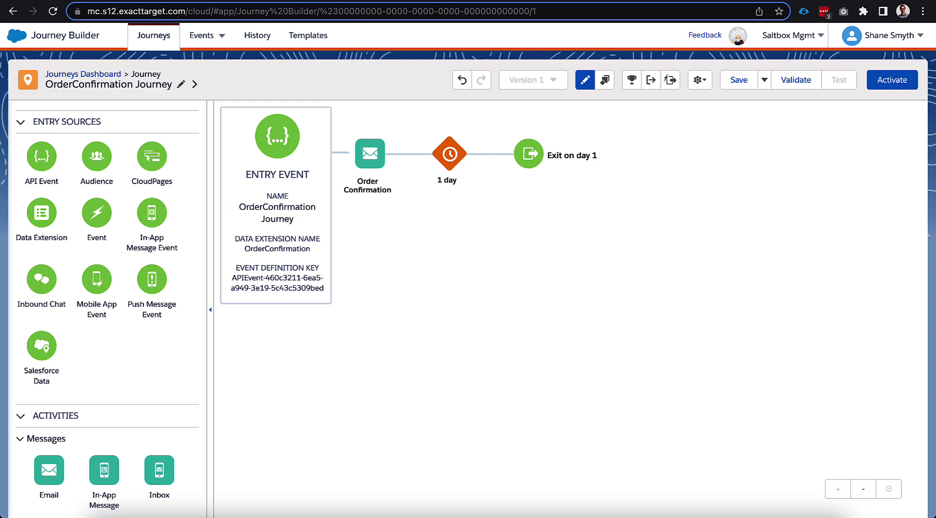
{"action": "left_click", "coordinate": [739, 80]}
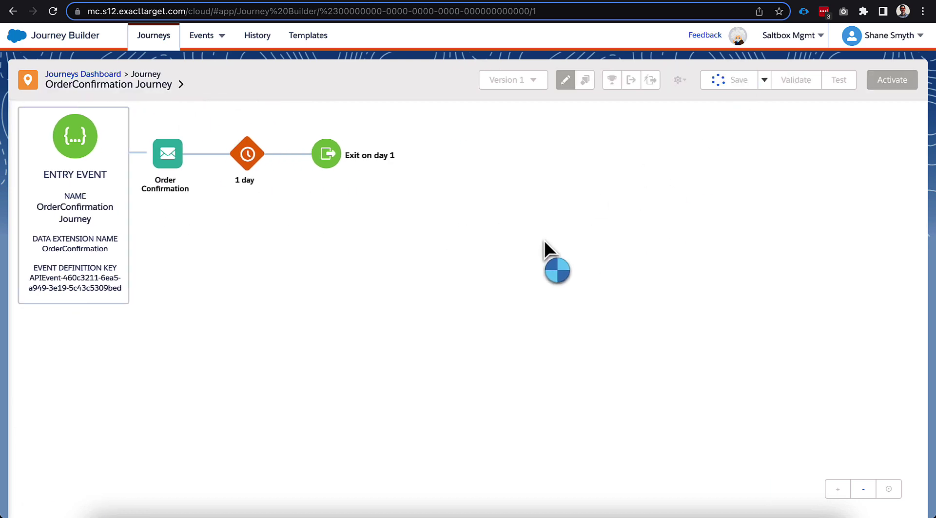
Set the wait activity after the Order Confirmation email to 1 hour and save the journey
{"action": "left_click", "coordinate": [448, 157]}
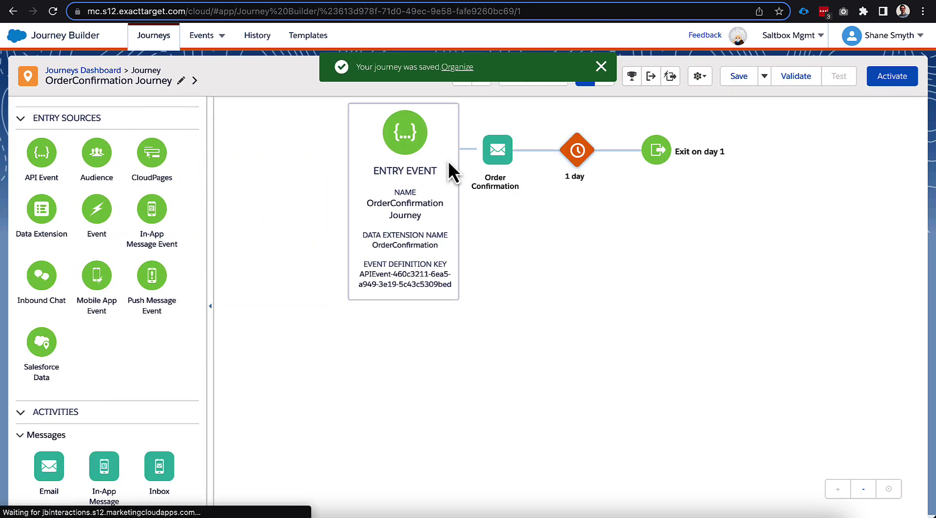
{"action": "left_click", "coordinate": [127, 182]}
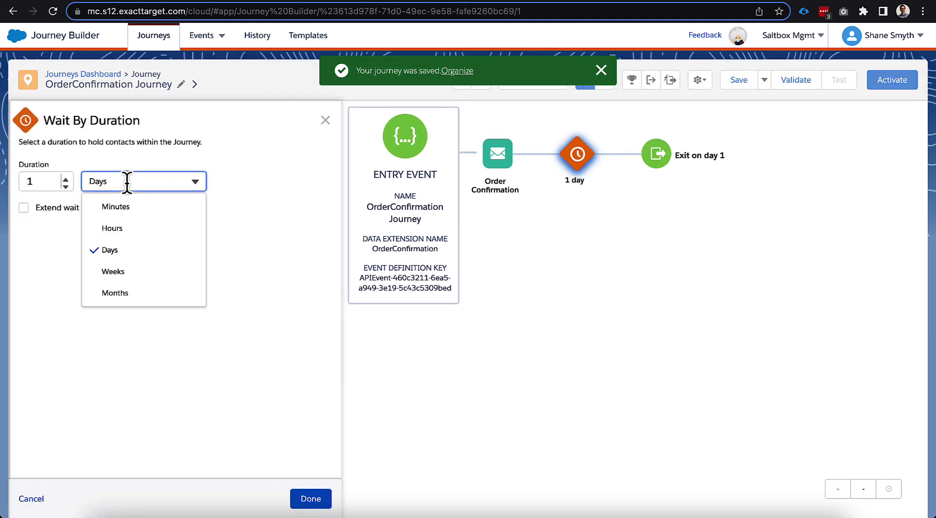
{"action": "left_click", "coordinate": [138, 229]}
{"action": "left_click", "coordinate": [310, 499]}
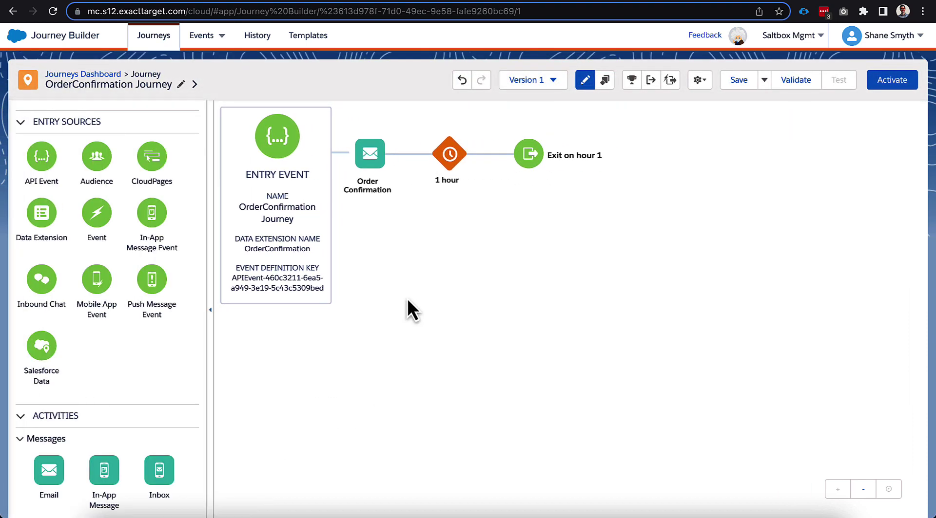
{"action": "left_click", "coordinate": [744, 90]}
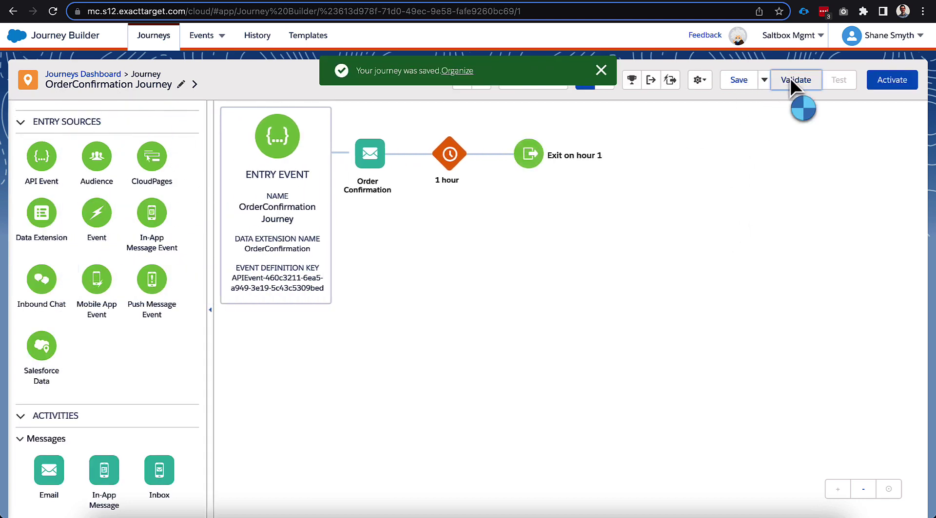
Validate OrderConfirmation Journey, activate it and return to the journey canvas
{"action": "left_click", "coordinate": [793, 82]}
{"action": "left_click", "coordinate": [601, 70]}
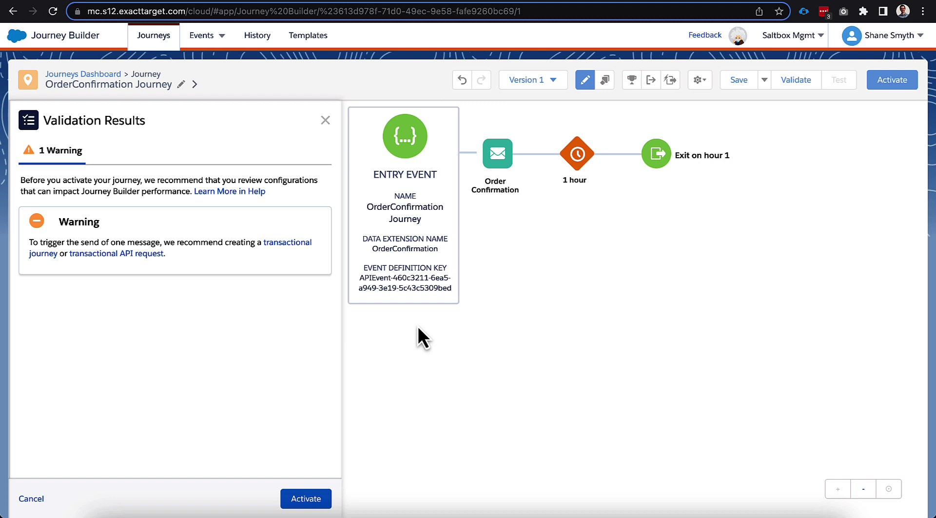
{"action": "left_click", "coordinate": [312, 497]}
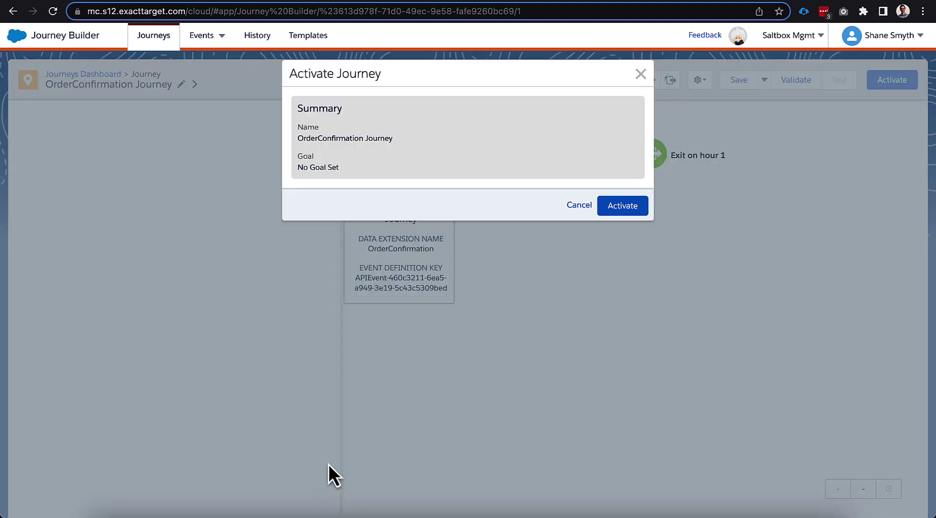
{"action": "left_click", "coordinate": [623, 205]}
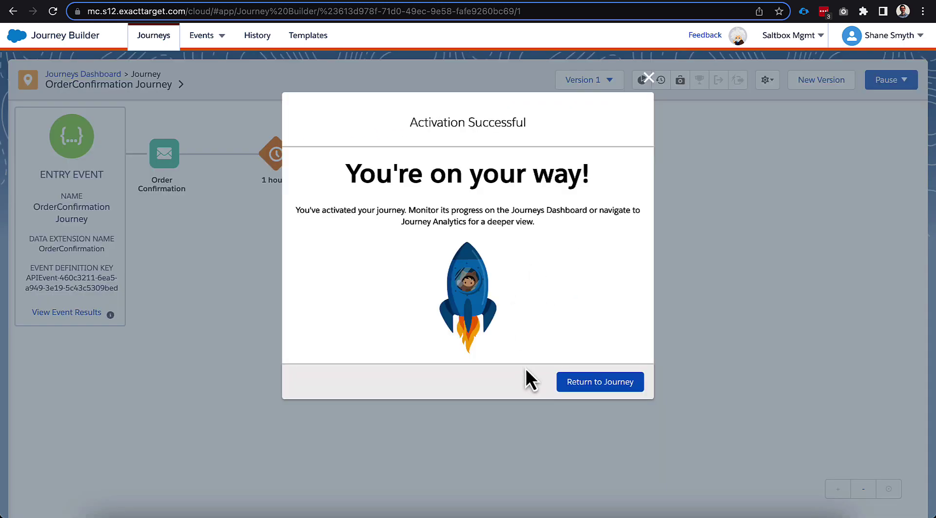
{"action": "left_click", "coordinate": [598, 381]}
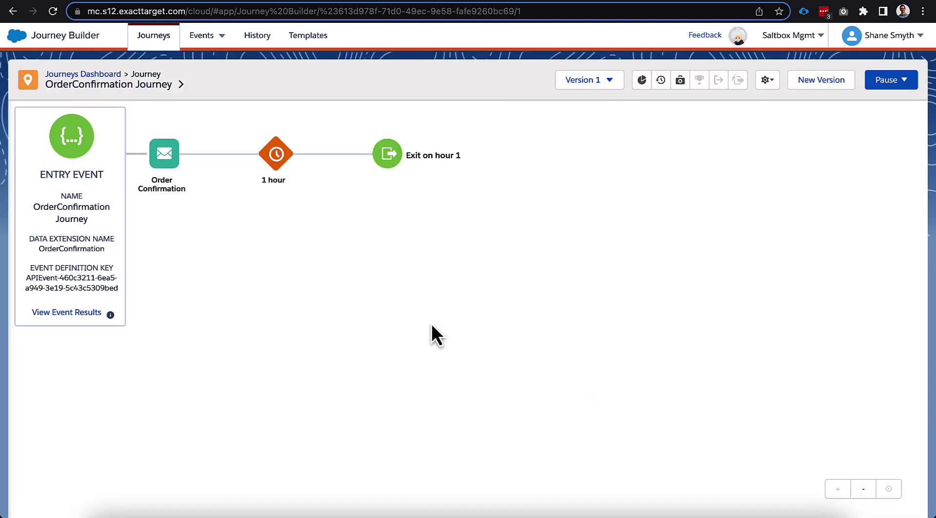
Copy the event definition key from the journey entry event's API Event Summary and close the summary
{"action": "left_click", "coordinate": [34, 287]}
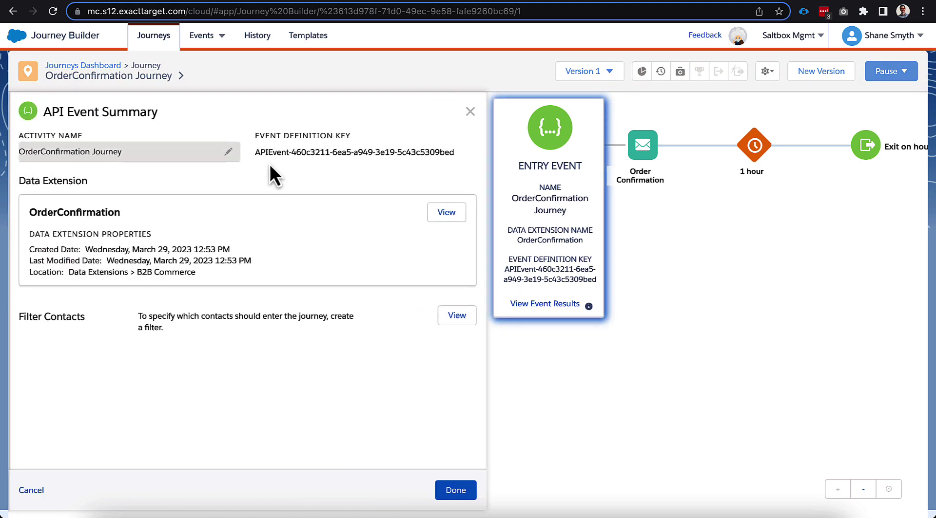
{"action": "triple_click", "coordinate": [269, 153]}
{"action": "key", "text": "ctrl+c"}
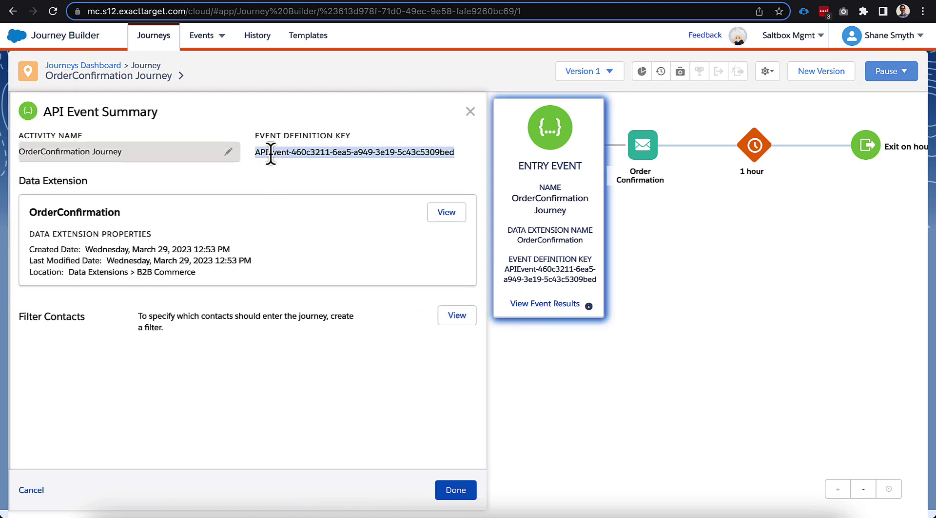
{"action": "left_click", "coordinate": [470, 113]}
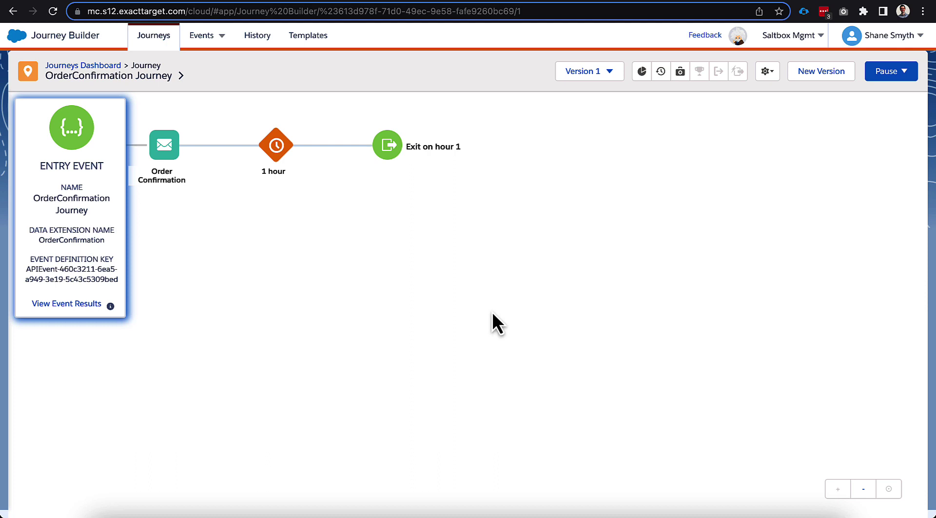
Switch to Flow Builder, set JourneyAPIEventKey in the Fire Event in Journey action to the copied event definition key, and save the flow
{"action": "key", "text": "ctrl+Tab"}
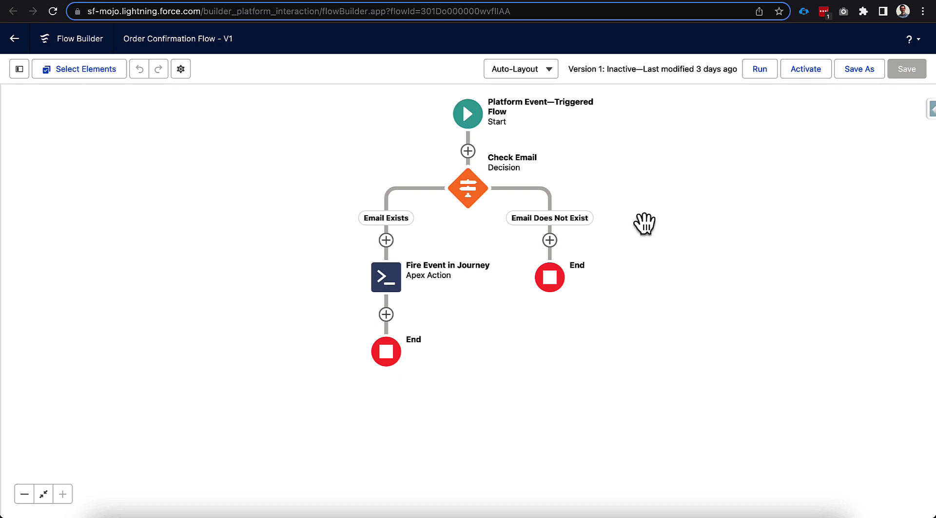
{"action": "double_click", "coordinate": [391, 280]}
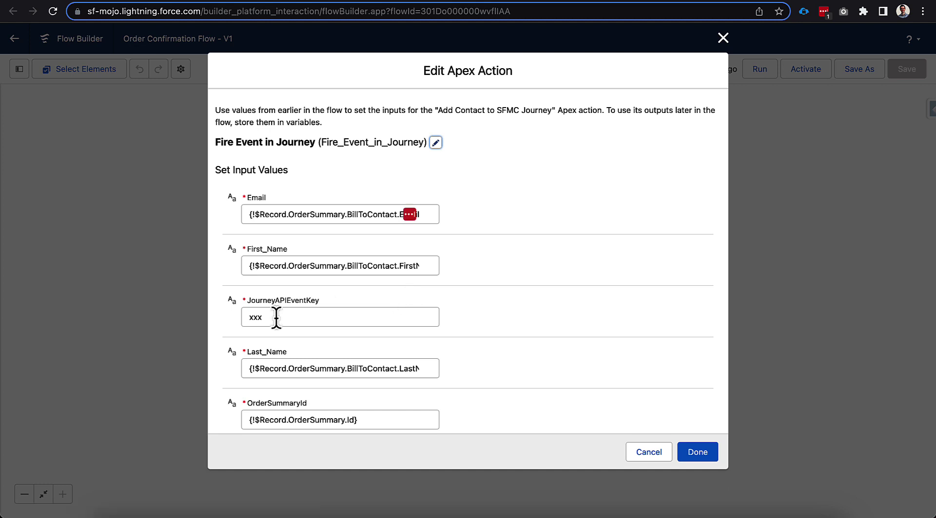
{"action": "scroll", "coordinate": [332, 319], "scroll_direction": "down", "scroll_amount": 3}
{"action": "scroll", "coordinate": [332, 319], "scroll_direction": "up", "scroll_amount": 3}
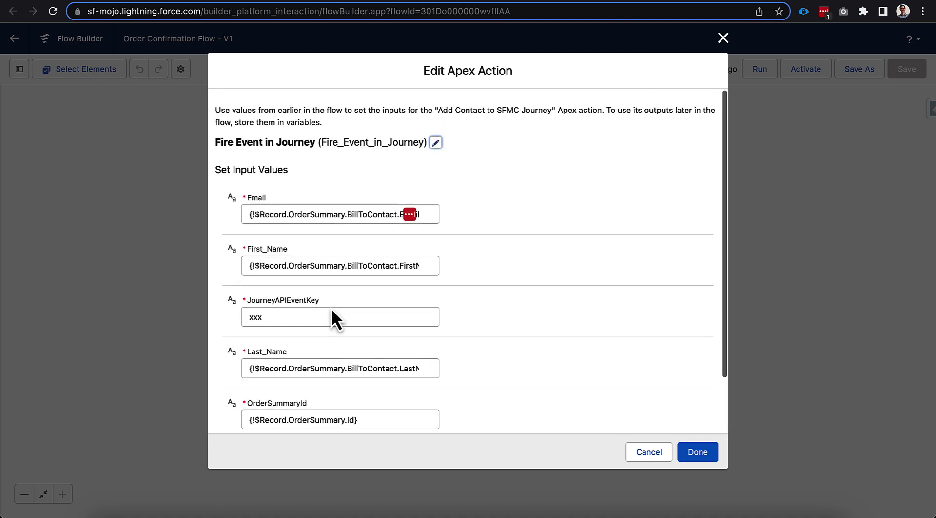
{"action": "double_click", "coordinate": [269, 319]}
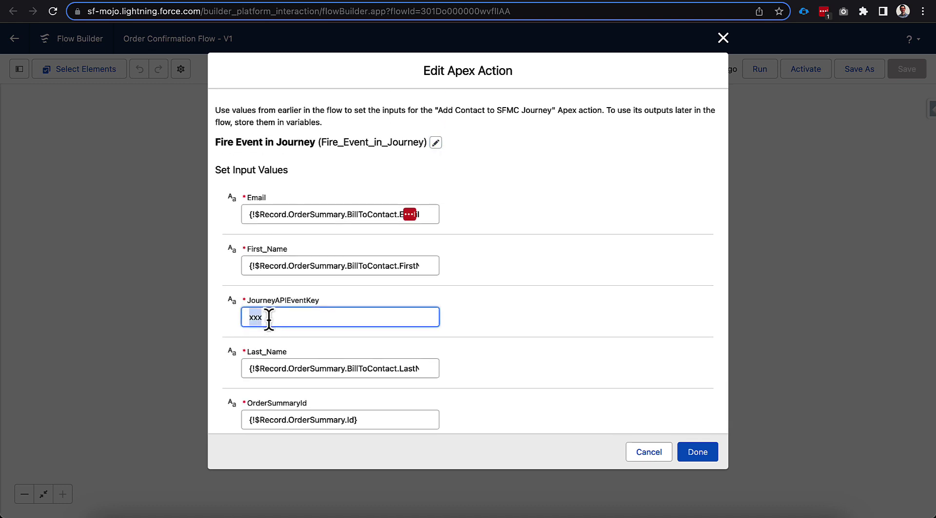
{"action": "key", "text": "ctrl+v"}
{"action": "left_click", "coordinate": [456, 318]}
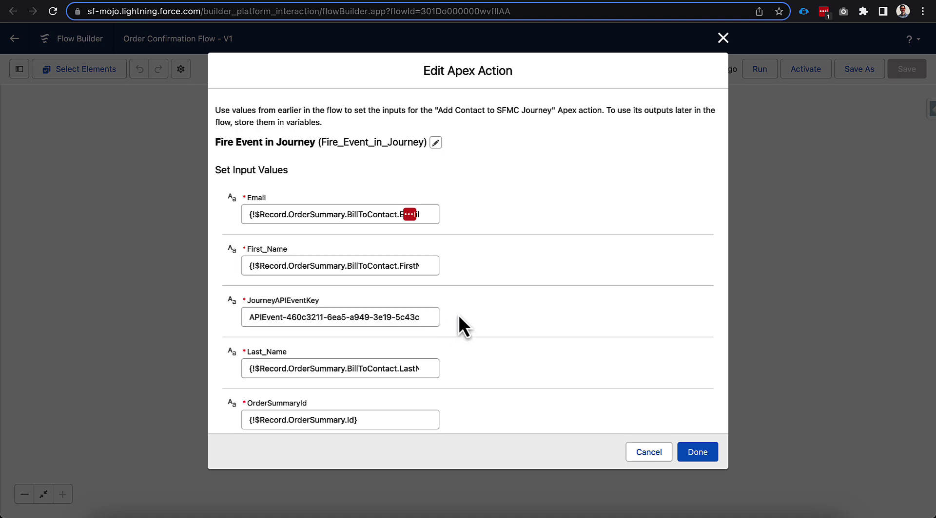
{"action": "left_click", "coordinate": [701, 455]}
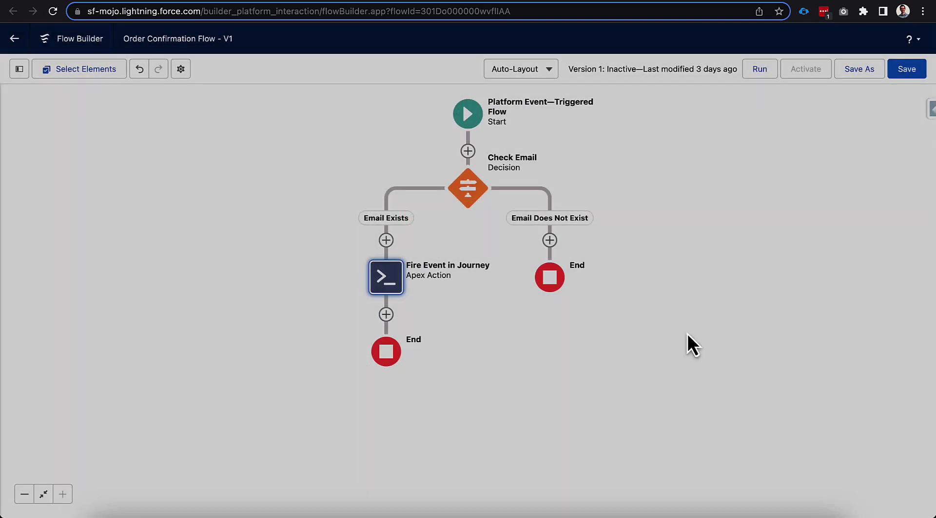
{"action": "left_click", "coordinate": [906, 71]}
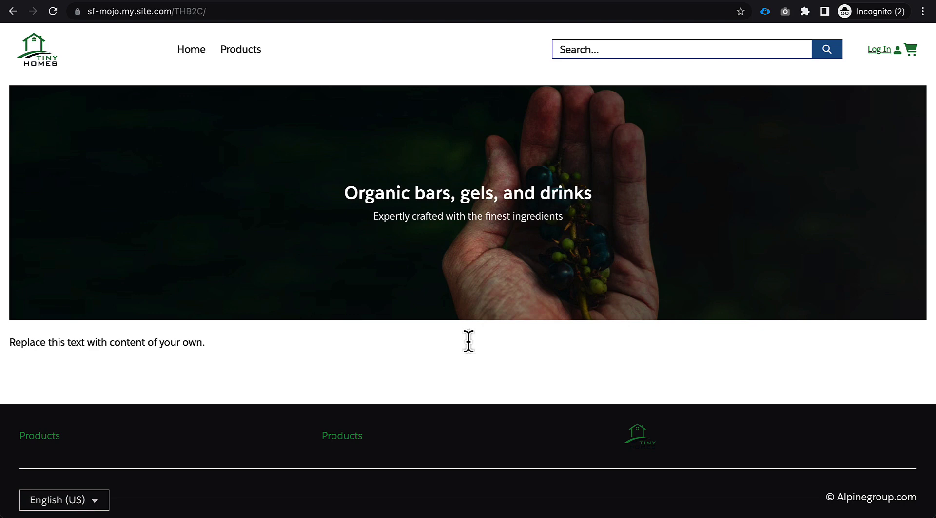
Open the Drop-In Kitchen Sink Bundle from the storefront's Products category
{"action": "left_click", "coordinate": [233, 51]}
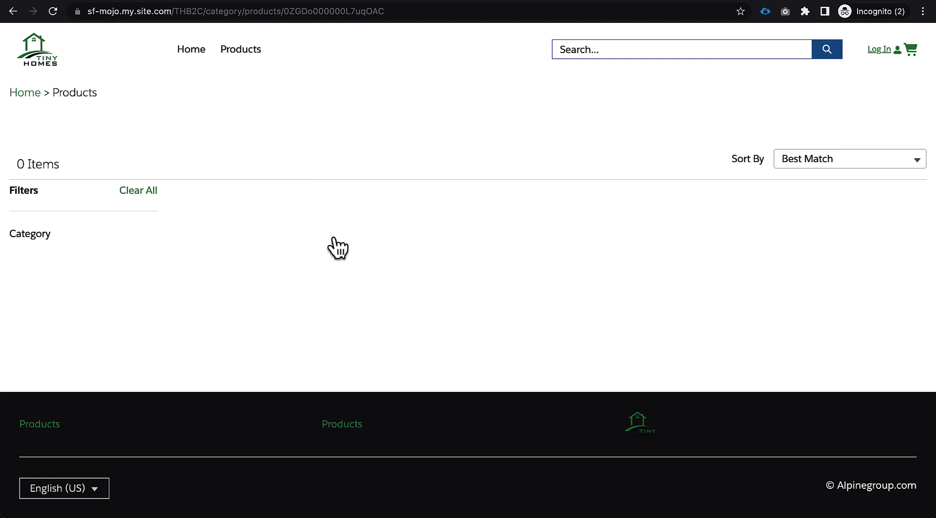
{"action": "scroll", "coordinate": [346, 292], "scroll_direction": "down", "scroll_amount": 2}
{"action": "scroll", "coordinate": [380, 297], "scroll_direction": "down", "scroll_amount": 3}
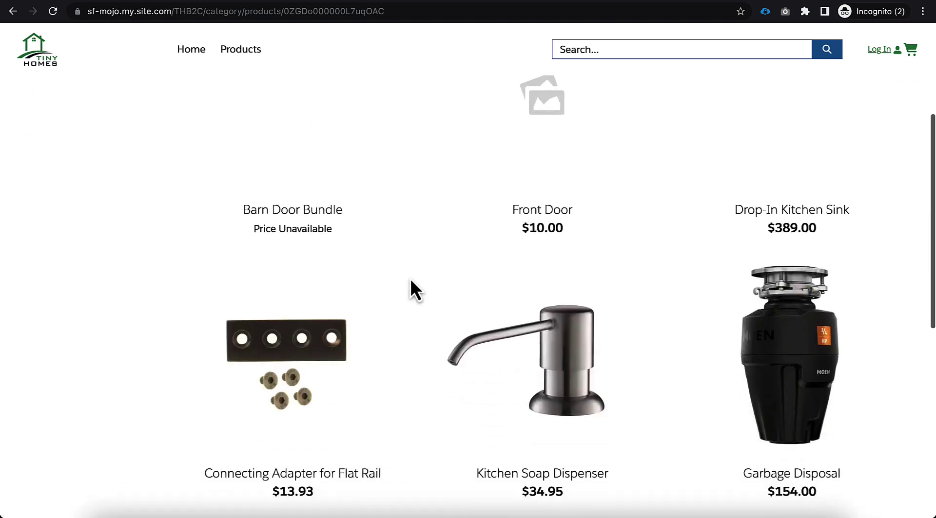
{"action": "scroll", "coordinate": [580, 373], "scroll_direction": "down", "scroll_amount": 8}
{"action": "left_click", "coordinate": [295, 308]}
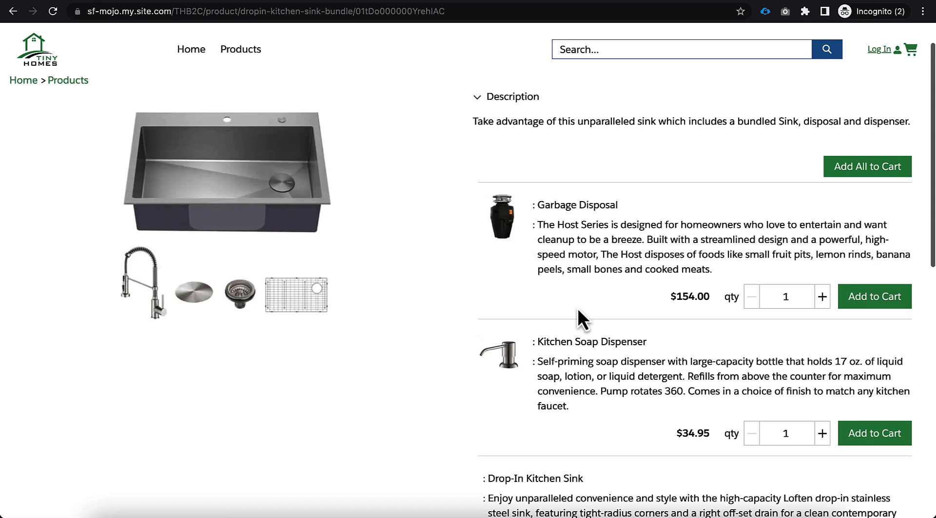
Review the items in the Drop-In Kitchen Sink Bundle, add them all to the cart and open the cart
{"action": "scroll", "coordinate": [578, 316], "scroll_direction": "down", "scroll_amount": 1}
{"action": "scroll", "coordinate": [581, 354], "scroll_direction": "down", "scroll_amount": 1}
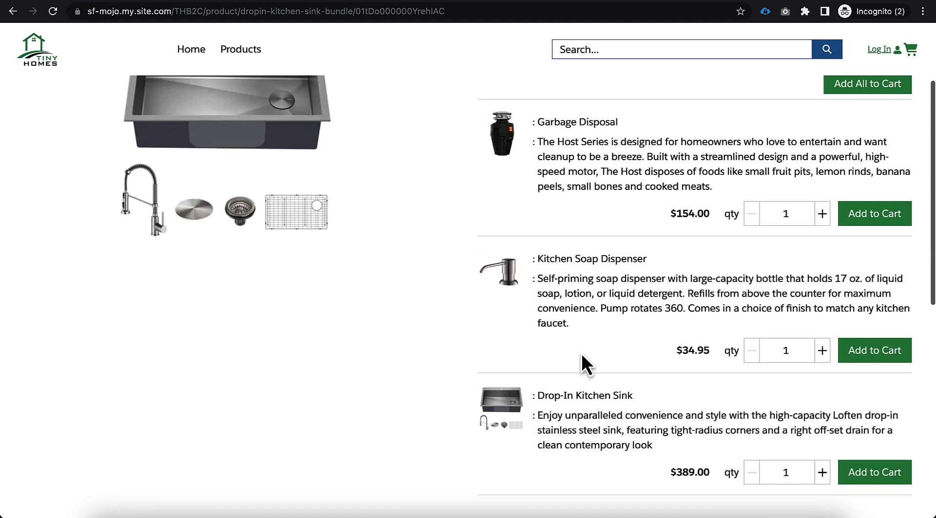
{"action": "scroll", "coordinate": [581, 354], "scroll_direction": "up", "scroll_amount": 1}
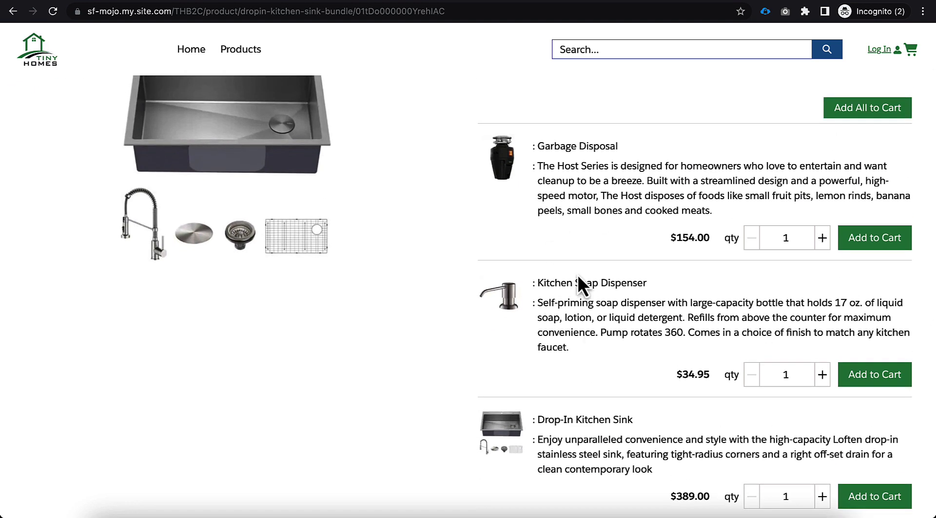
{"action": "scroll", "coordinate": [593, 278], "scroll_direction": "up", "scroll_amount": 2}
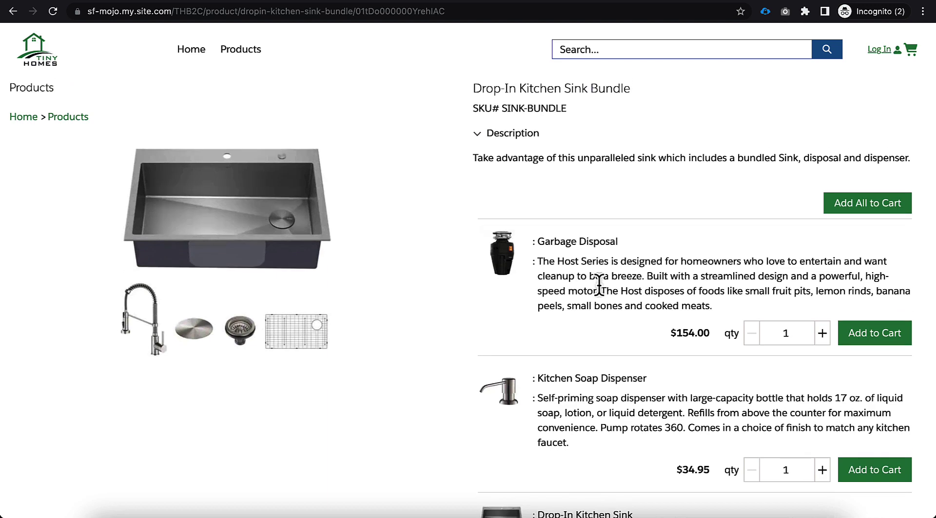
{"action": "scroll", "coordinate": [622, 389], "scroll_direction": "down", "scroll_amount": 3}
{"action": "scroll", "coordinate": [613, 369], "scroll_direction": "up", "scroll_amount": 2}
{"action": "scroll", "coordinate": [613, 369], "scroll_direction": "up", "scroll_amount": 2}
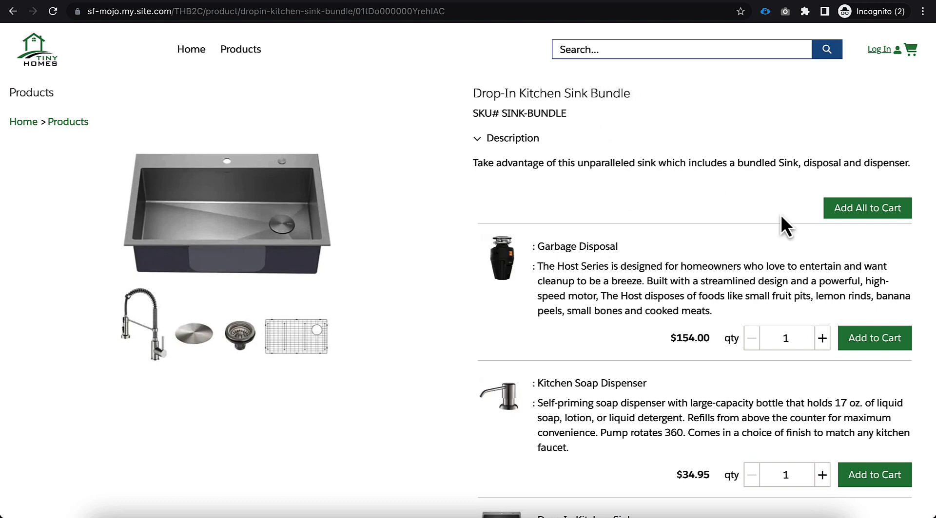
{"action": "left_click", "coordinate": [862, 210]}
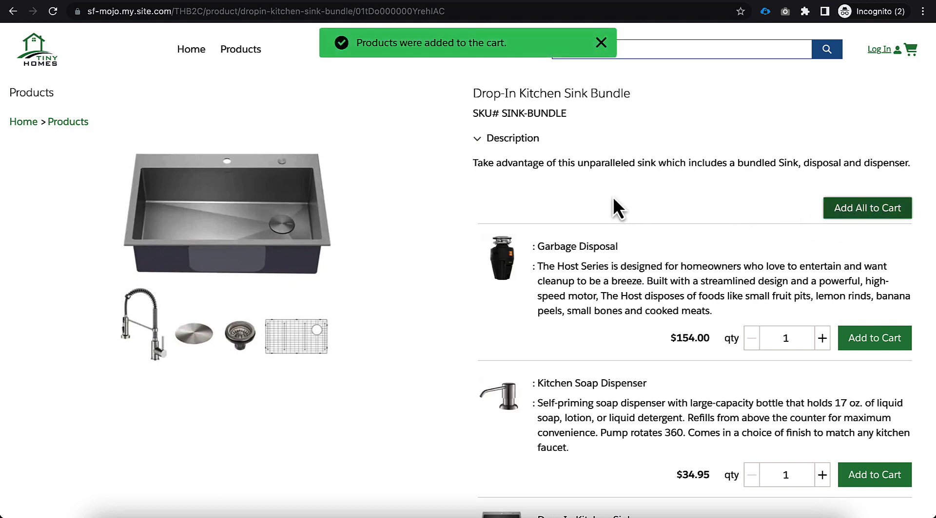
{"action": "left_click", "coordinate": [911, 50]}
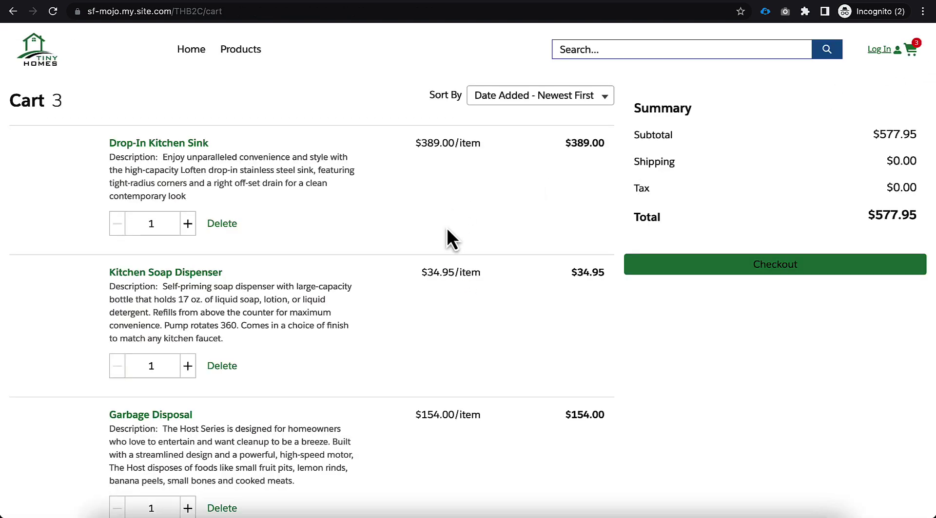
Check out the cart and place the order using Delivery Method 1 and credit card payment
{"action": "left_click", "coordinate": [658, 270]}
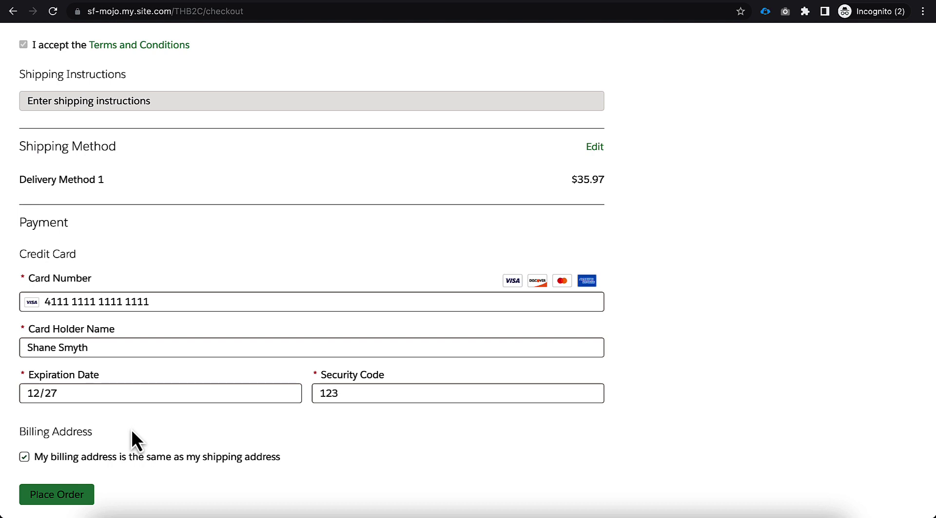
{"action": "left_click", "coordinate": [77, 496]}
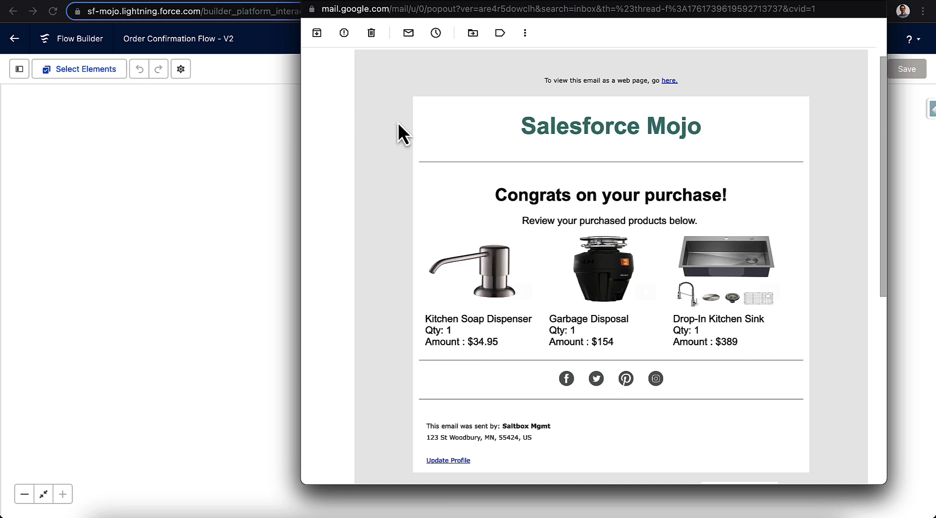
Return from the confirmation email to Flow Builder and inspect the Fire Event in Journey action and the Check Email decision
{"action": "left_click", "coordinate": [278, 123]}
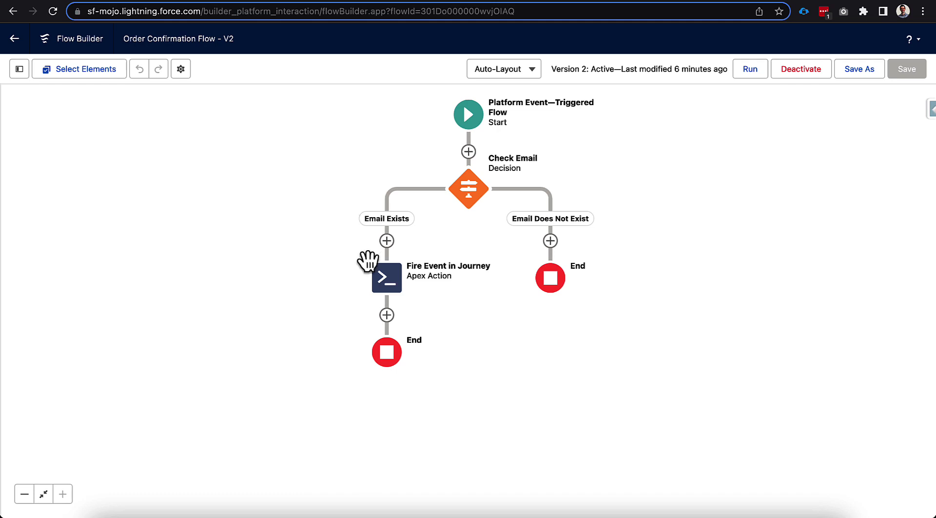
{"action": "double_click", "coordinate": [389, 282]}
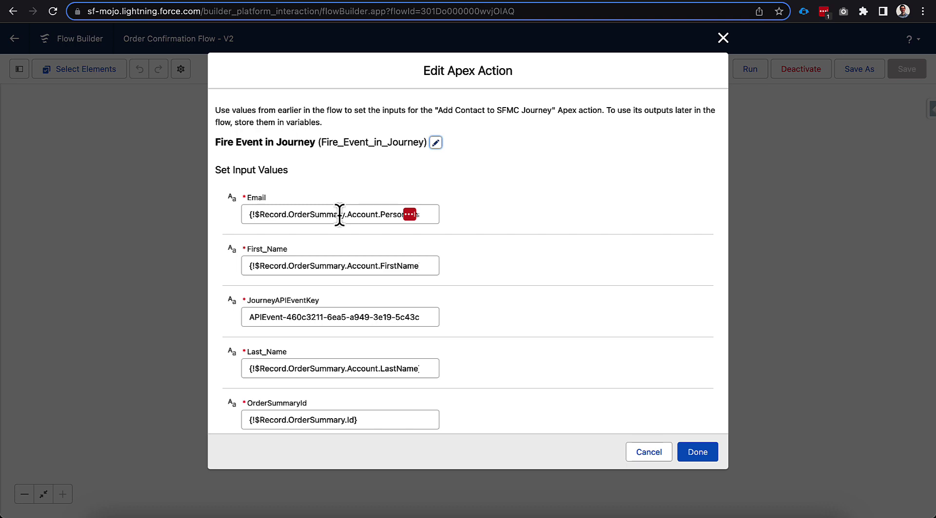
{"action": "left_click", "coordinate": [722, 38]}
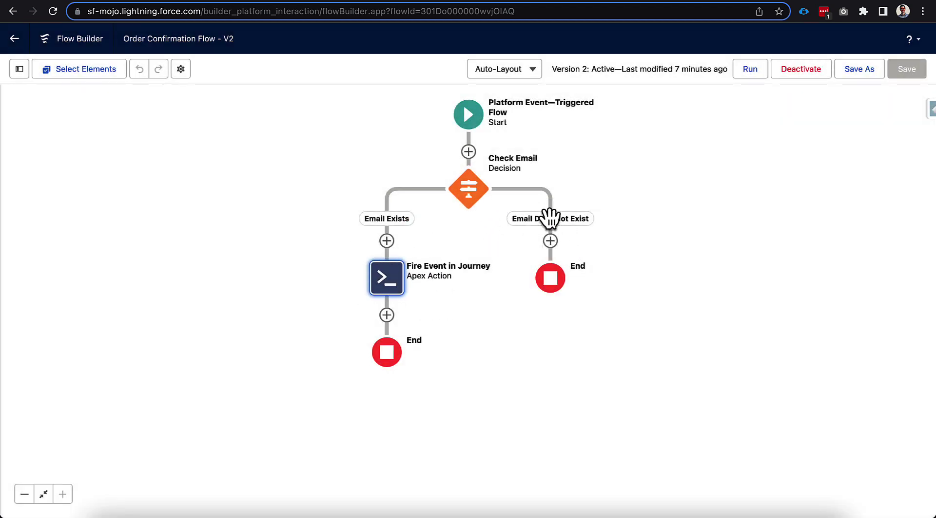
{"action": "double_click", "coordinate": [479, 199]}
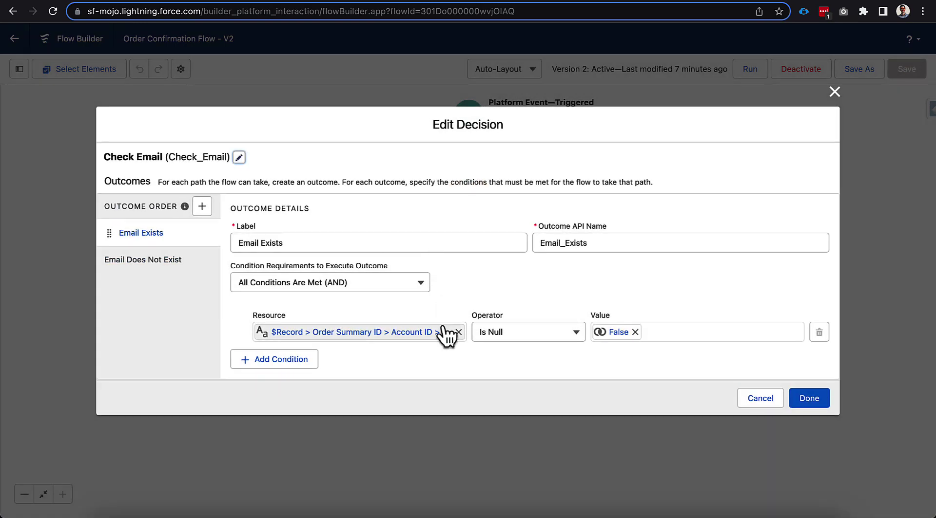
{"action": "left_click", "coordinate": [834, 92]}
Review all Fire Event in Journey input values down to SubscriberKey, close the action, and switch to the Lucidchart order confirmation diagram
{"action": "double_click", "coordinate": [385, 279]}
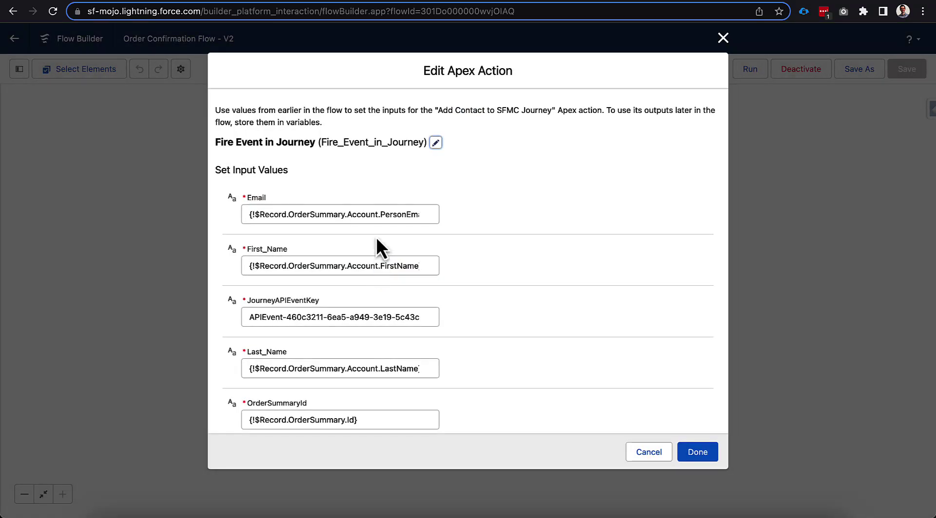
{"action": "scroll", "coordinate": [378, 350], "scroll_direction": "down", "scroll_amount": 3}
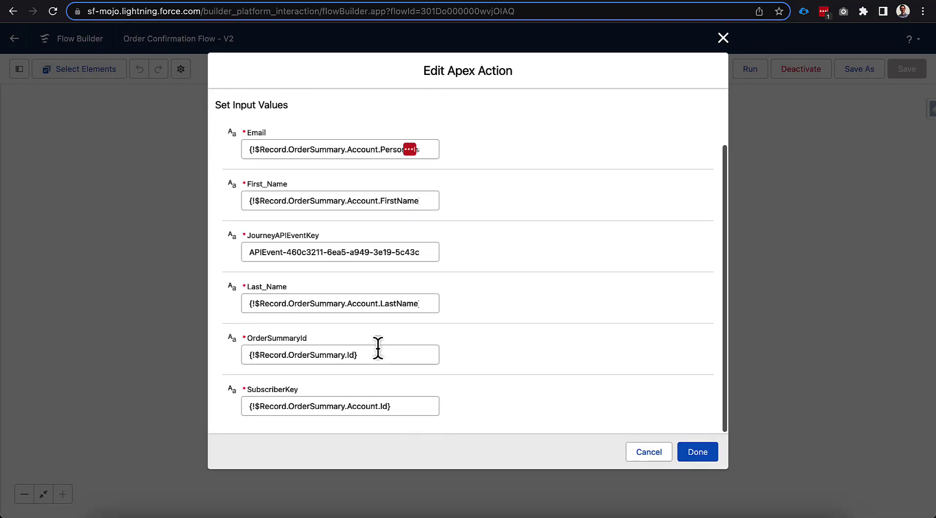
{"action": "left_click", "coordinate": [723, 38]}
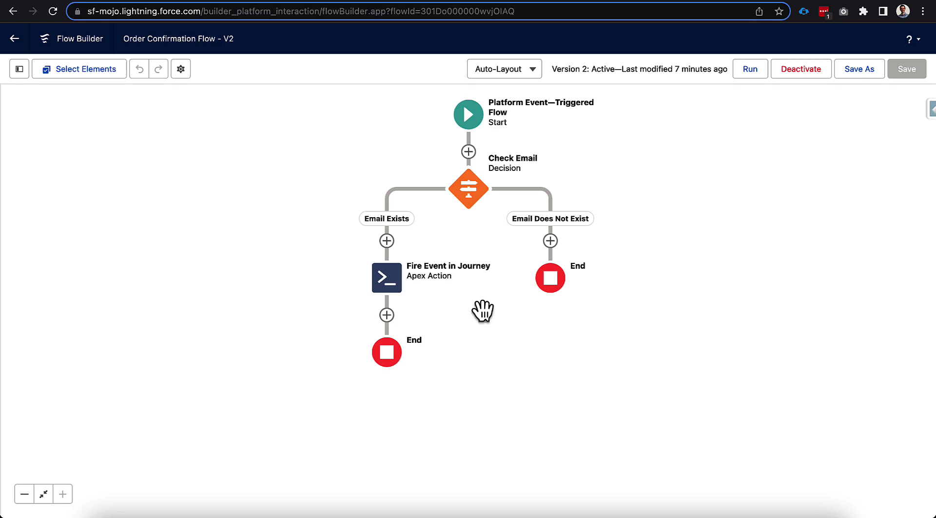
{"action": "key", "text": "ctrl+Tab"}
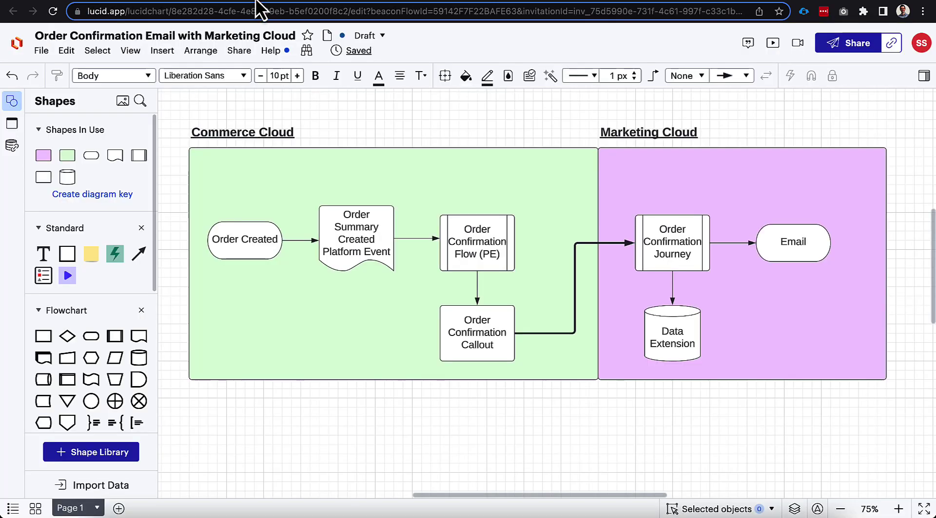